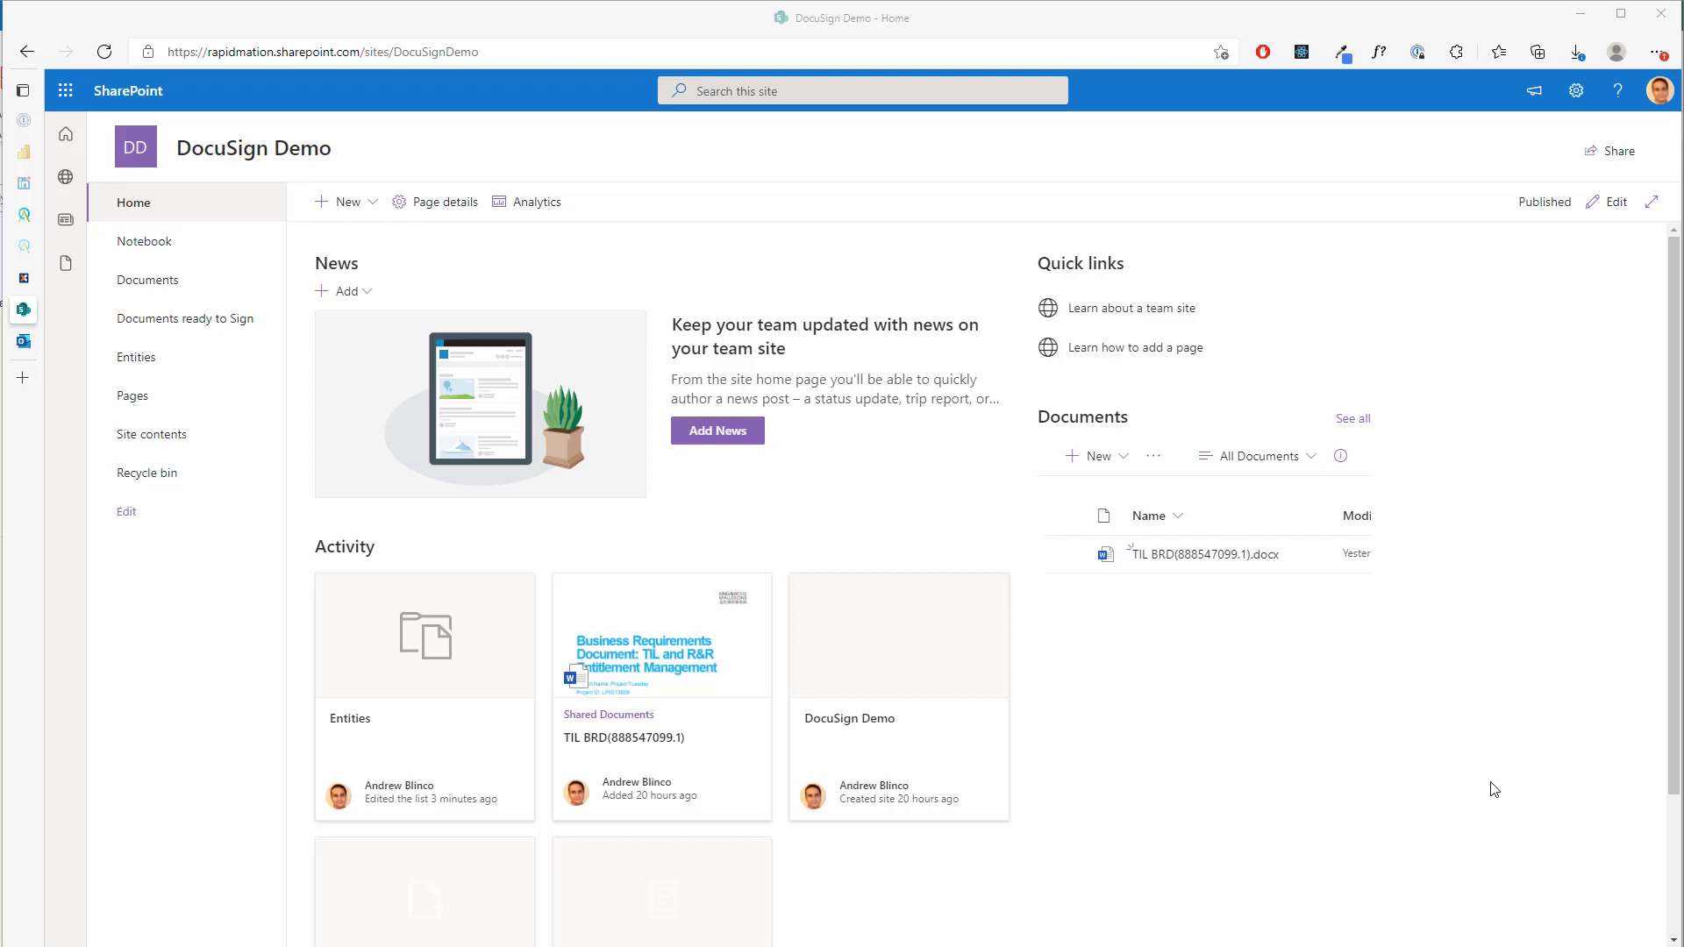
- Check the signer details in the Entities list and upload PlayPlay Company Contract.docx to the Documents Ready To Sign library
left_click(142, 367)
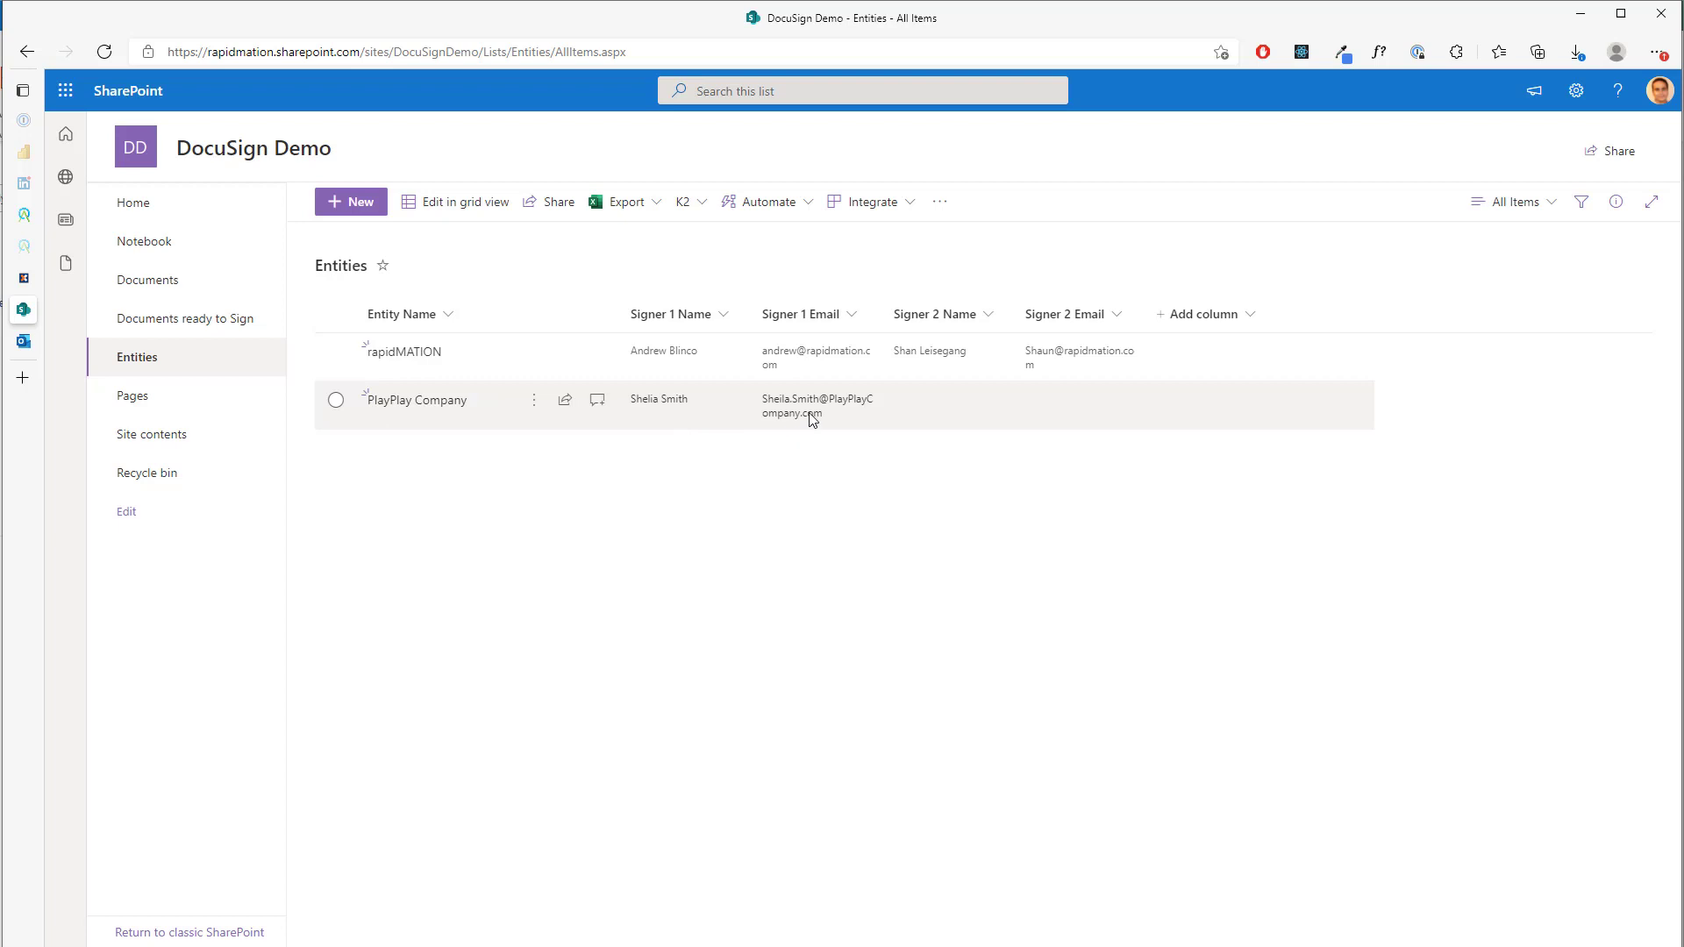
left_click(211, 323)
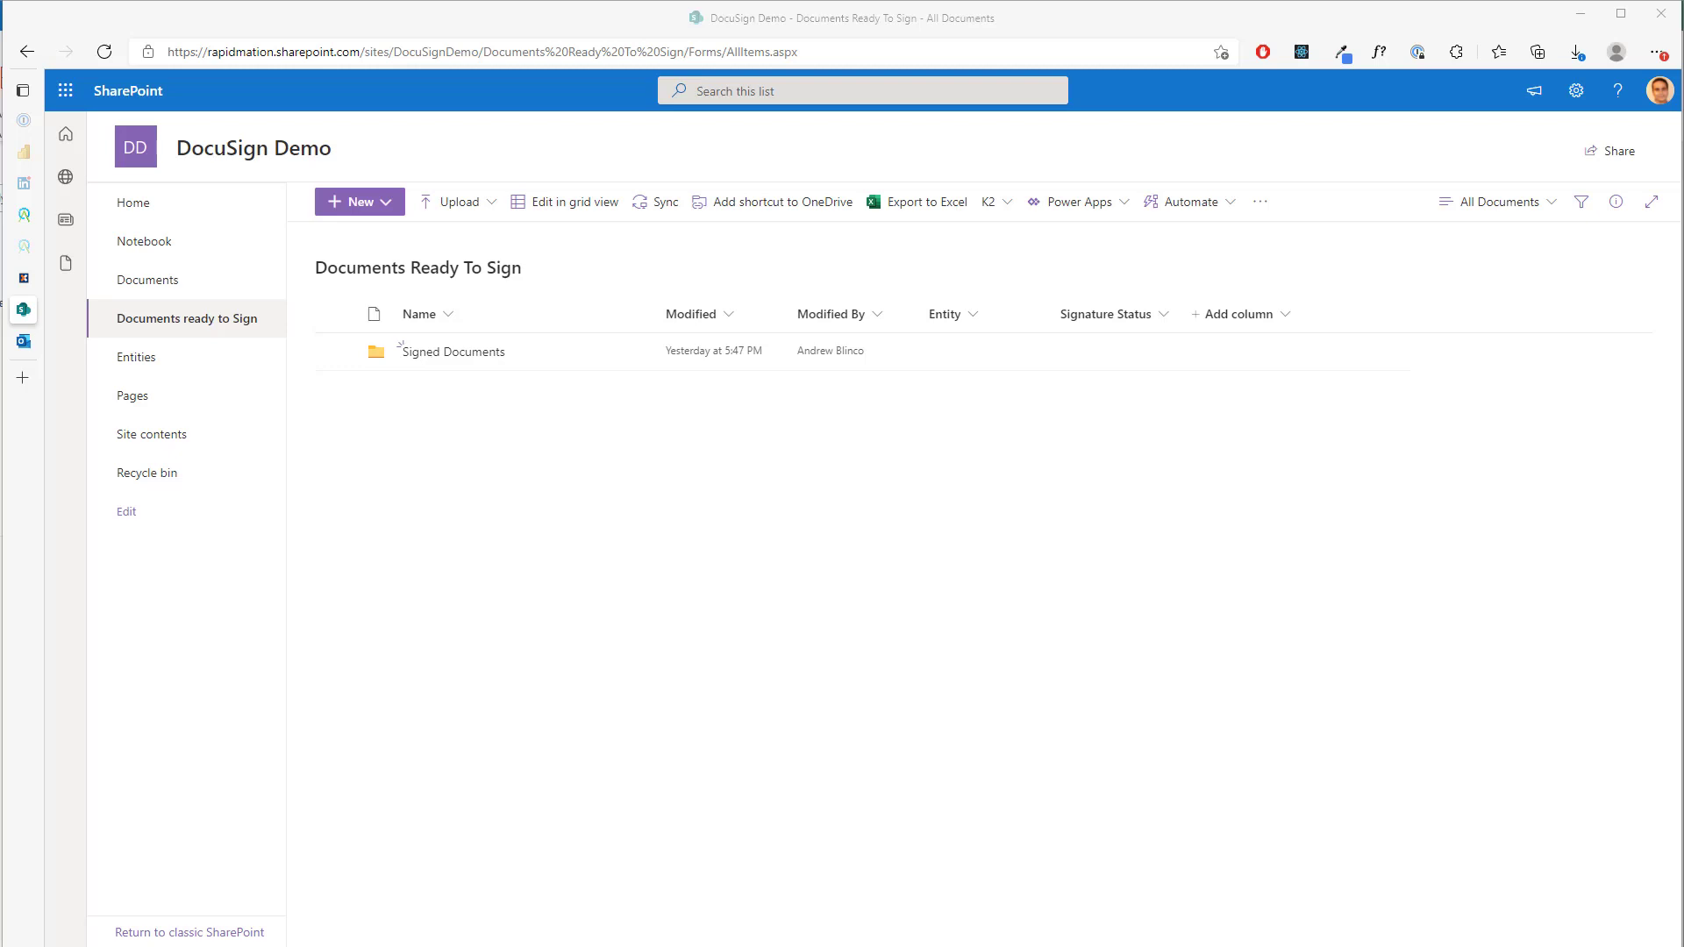
left_click_drag(368, 531, 575, 505)
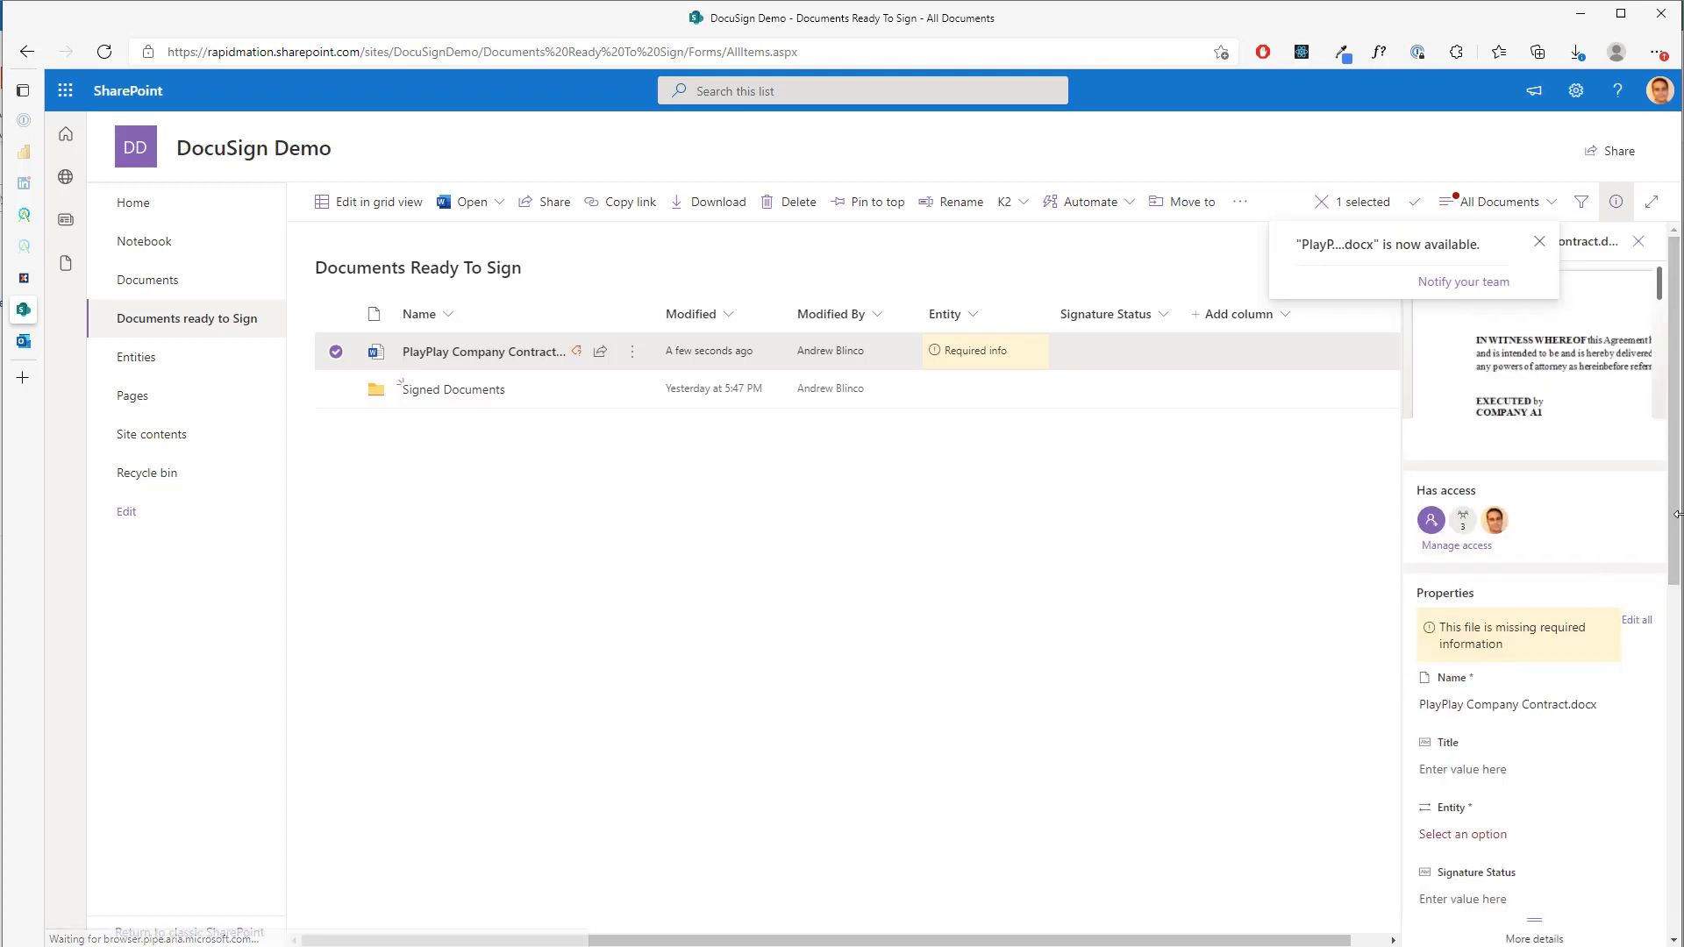
- Set the uploaded contract's Entity property to PlayPlay Company and close its details
left_click_drag(1675, 556, 1676, 668)
left_click(1541, 603)
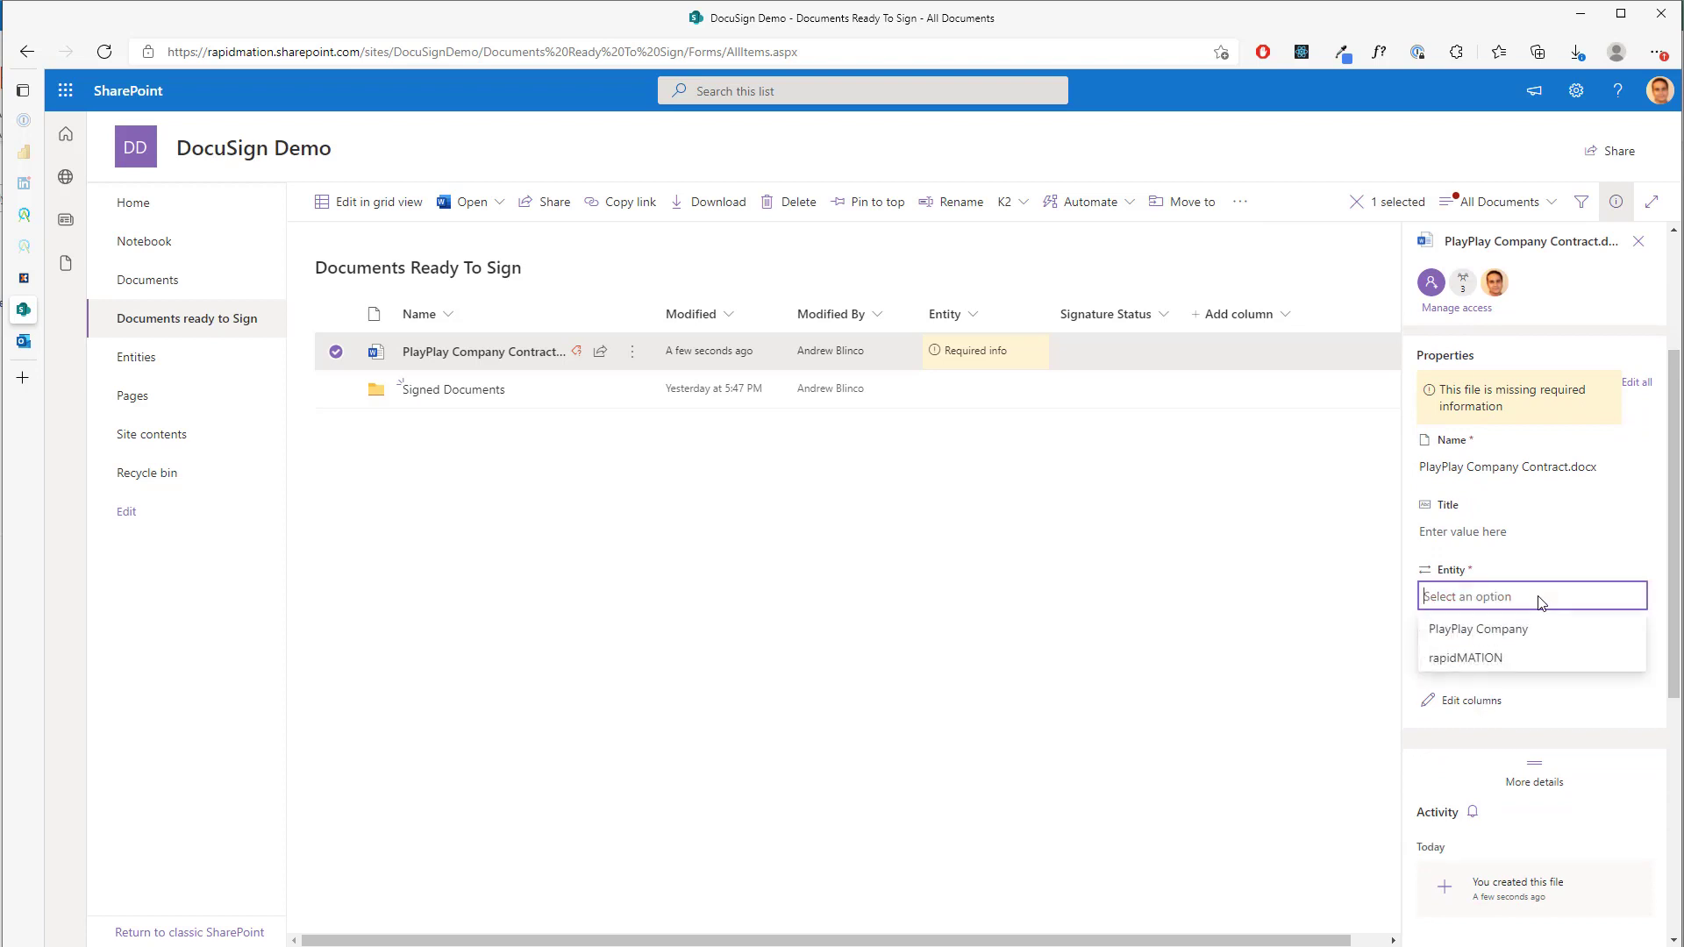
left_click(1514, 631)
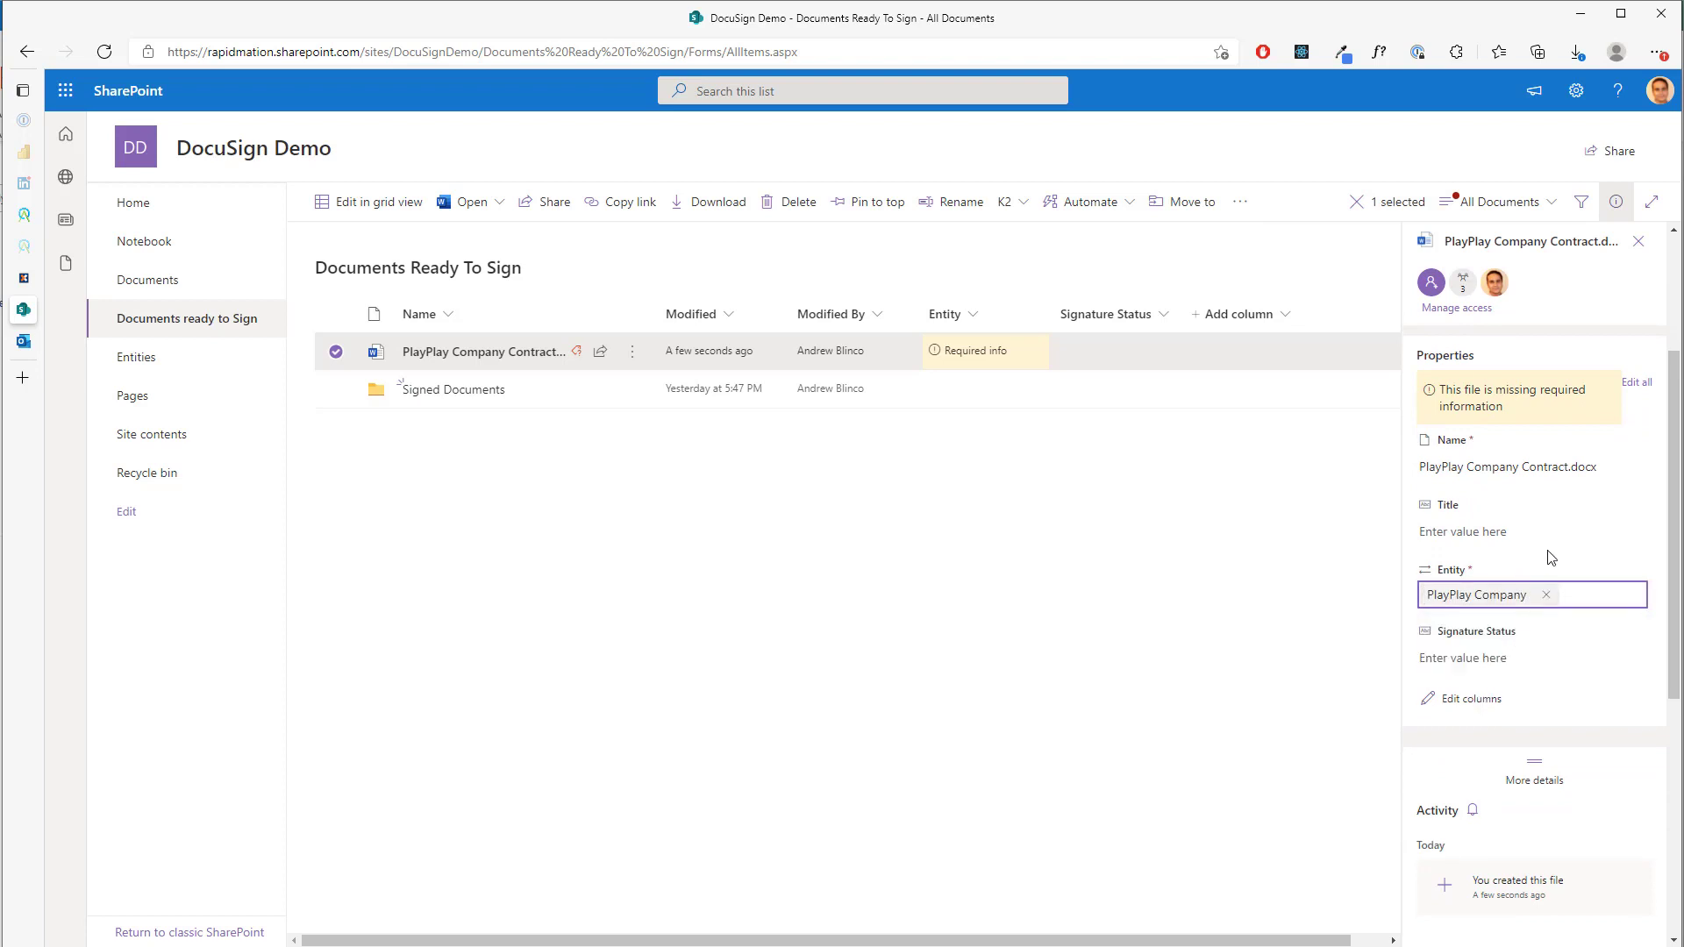
left_click(1638, 242)
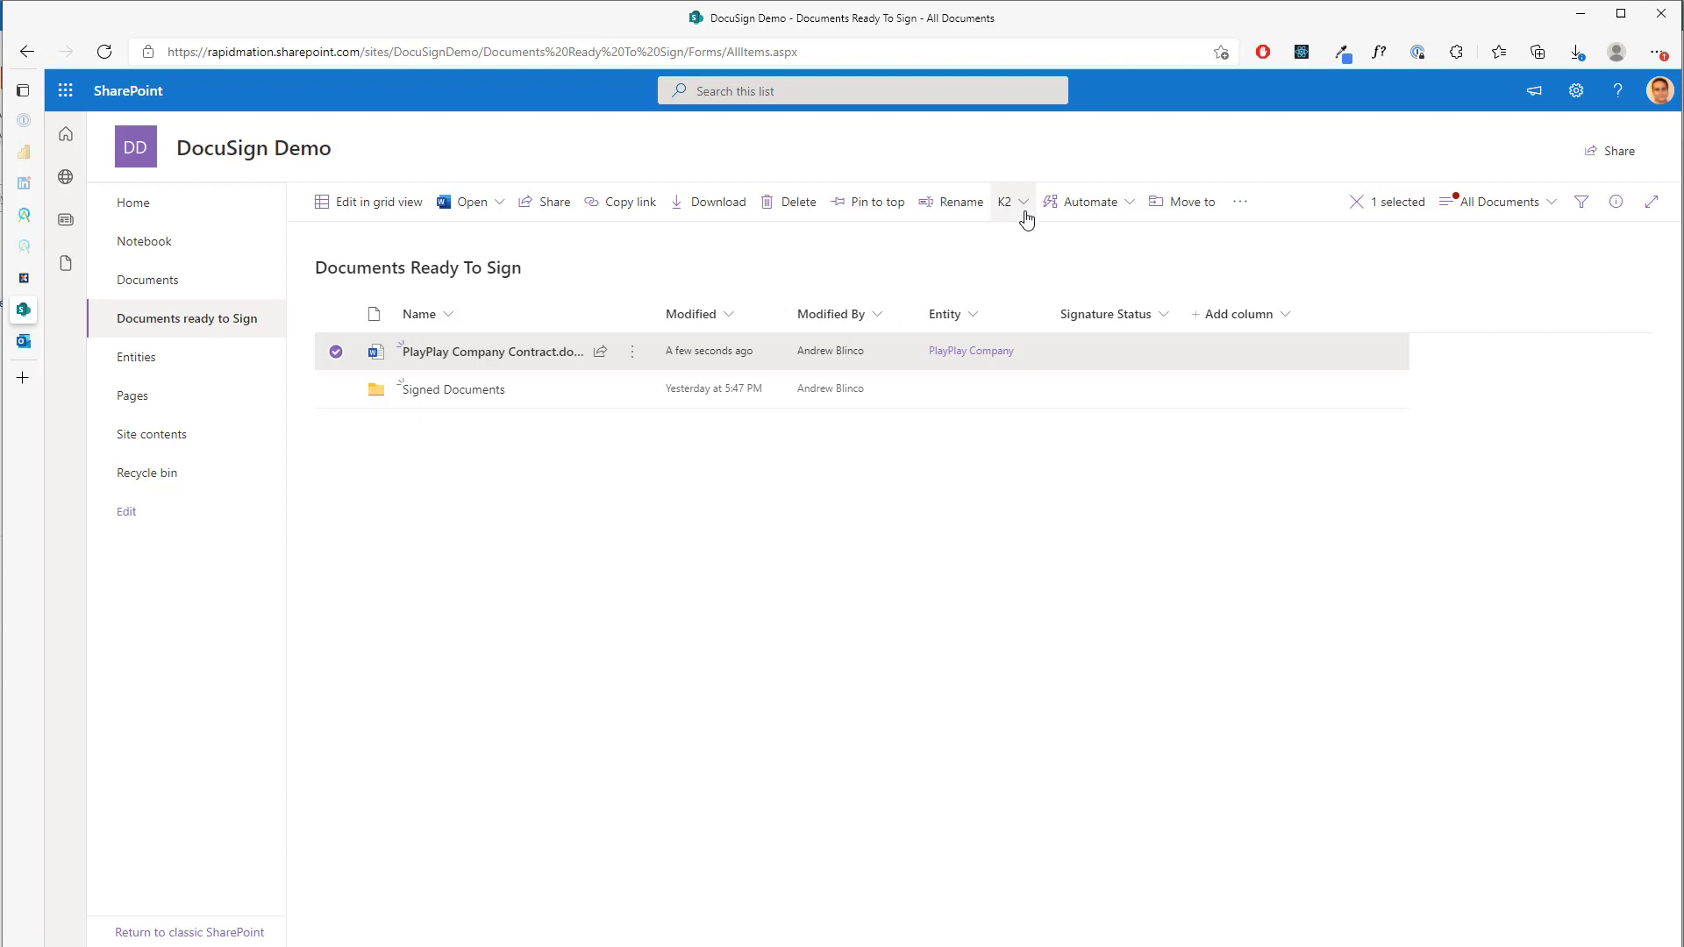
- Start the Document Signing K2 workflow on PlayPlay Company Contract.docx
left_click(633, 353)
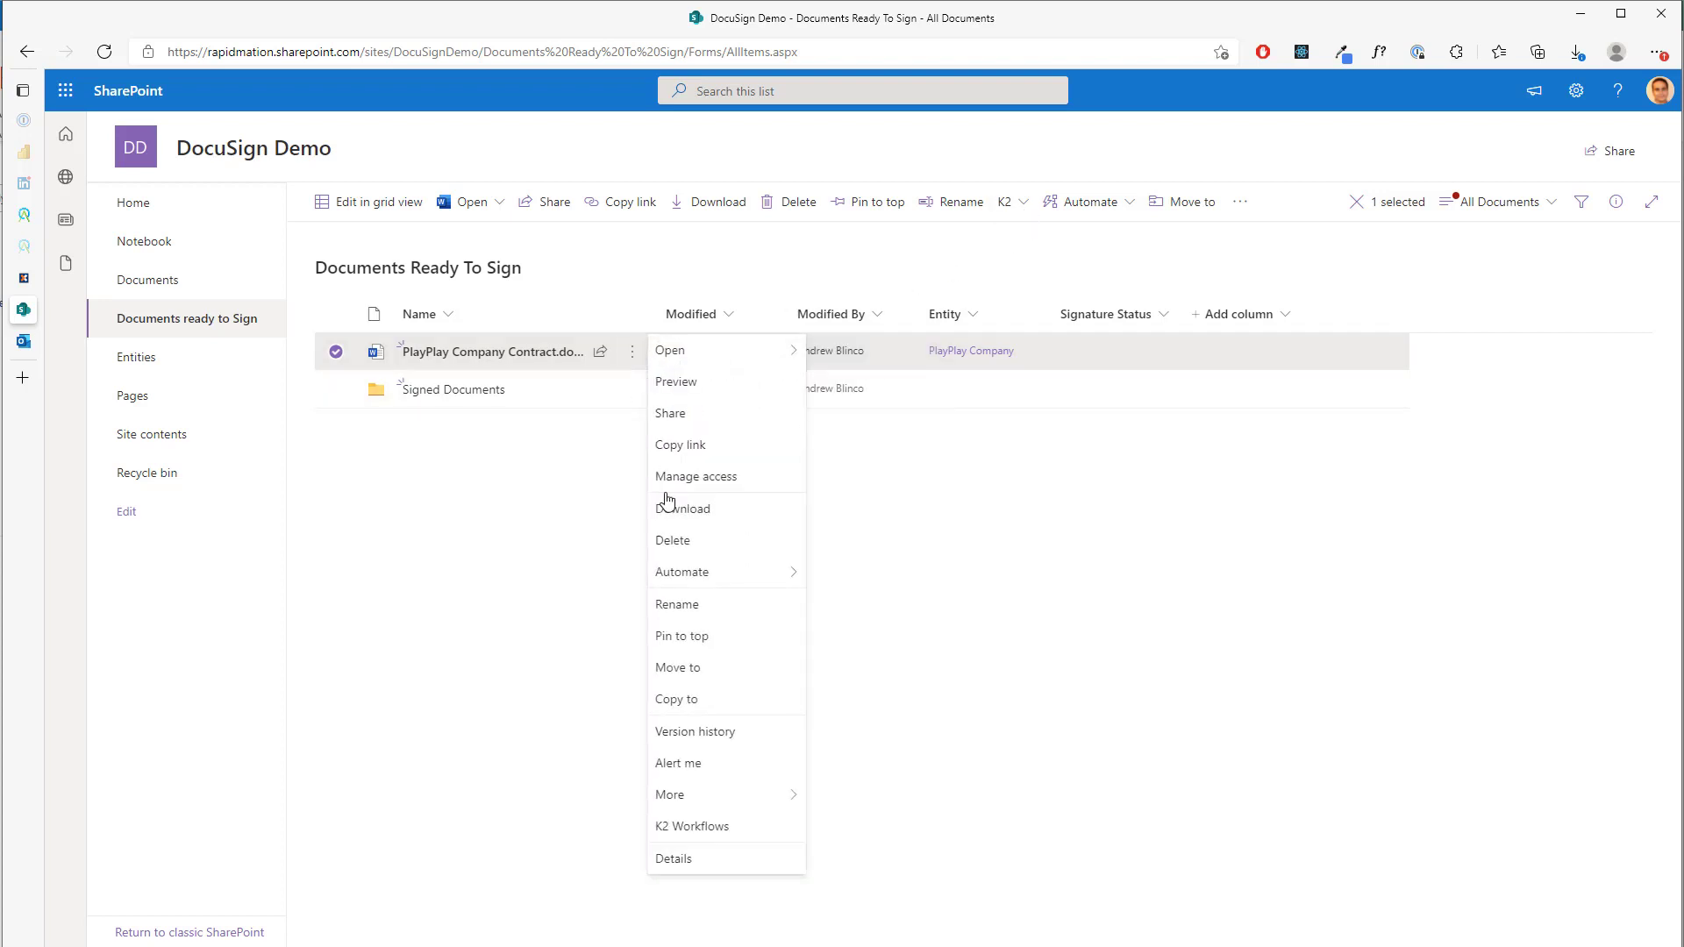
left_click(683, 826)
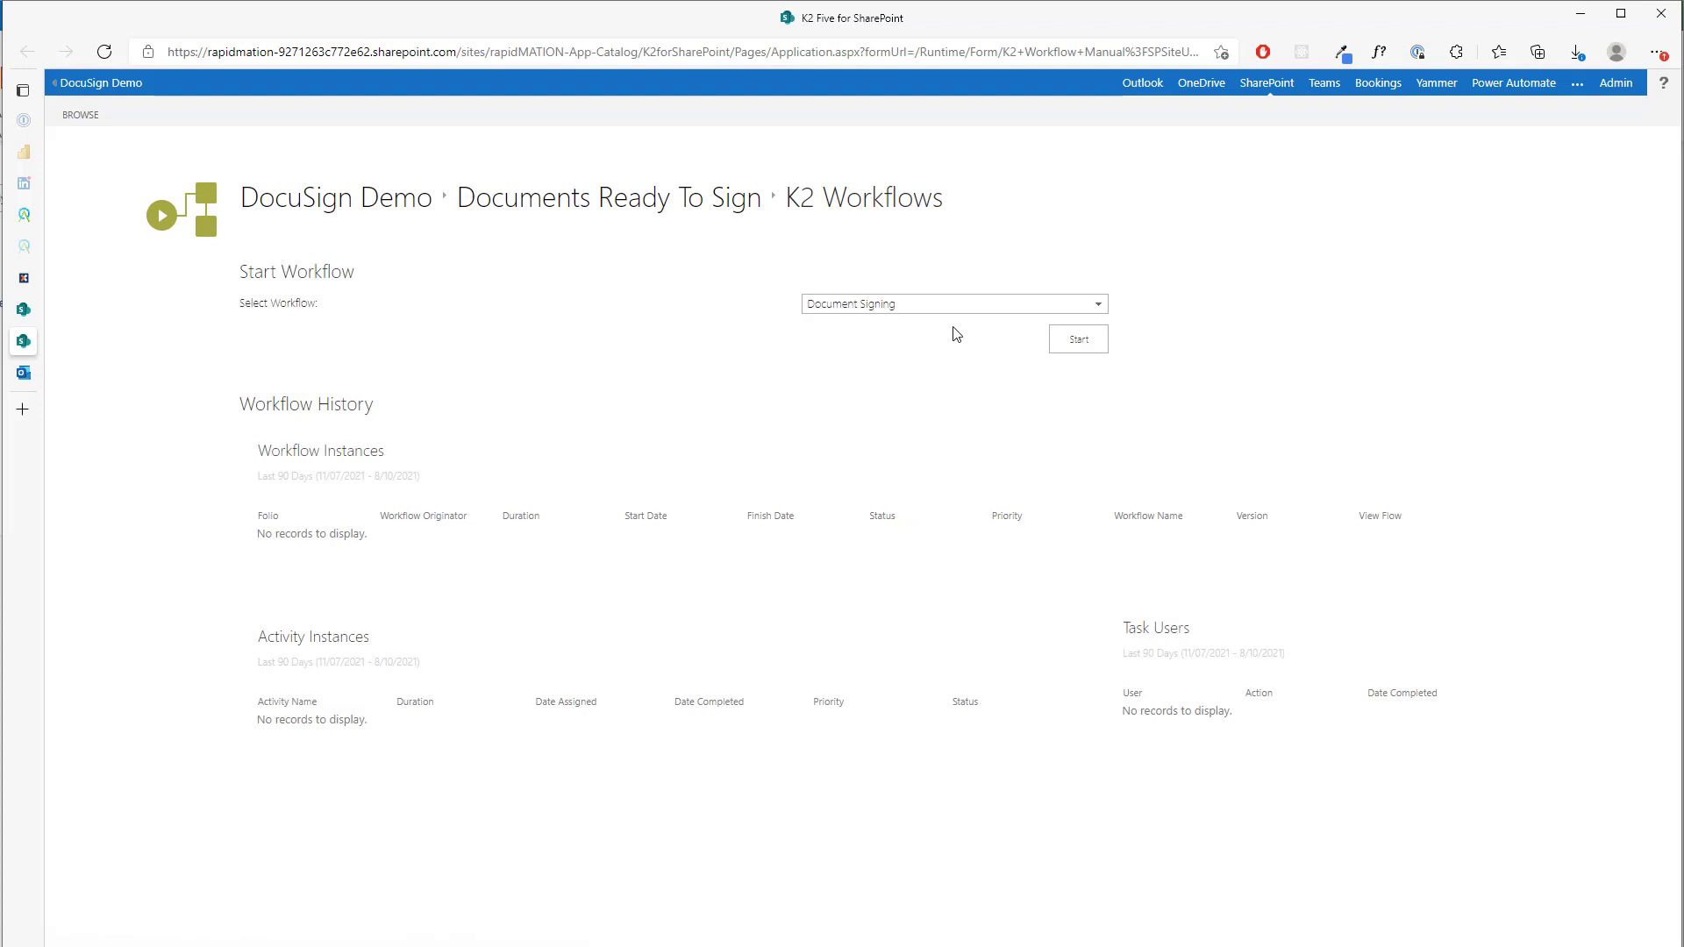
left_click(968, 313)
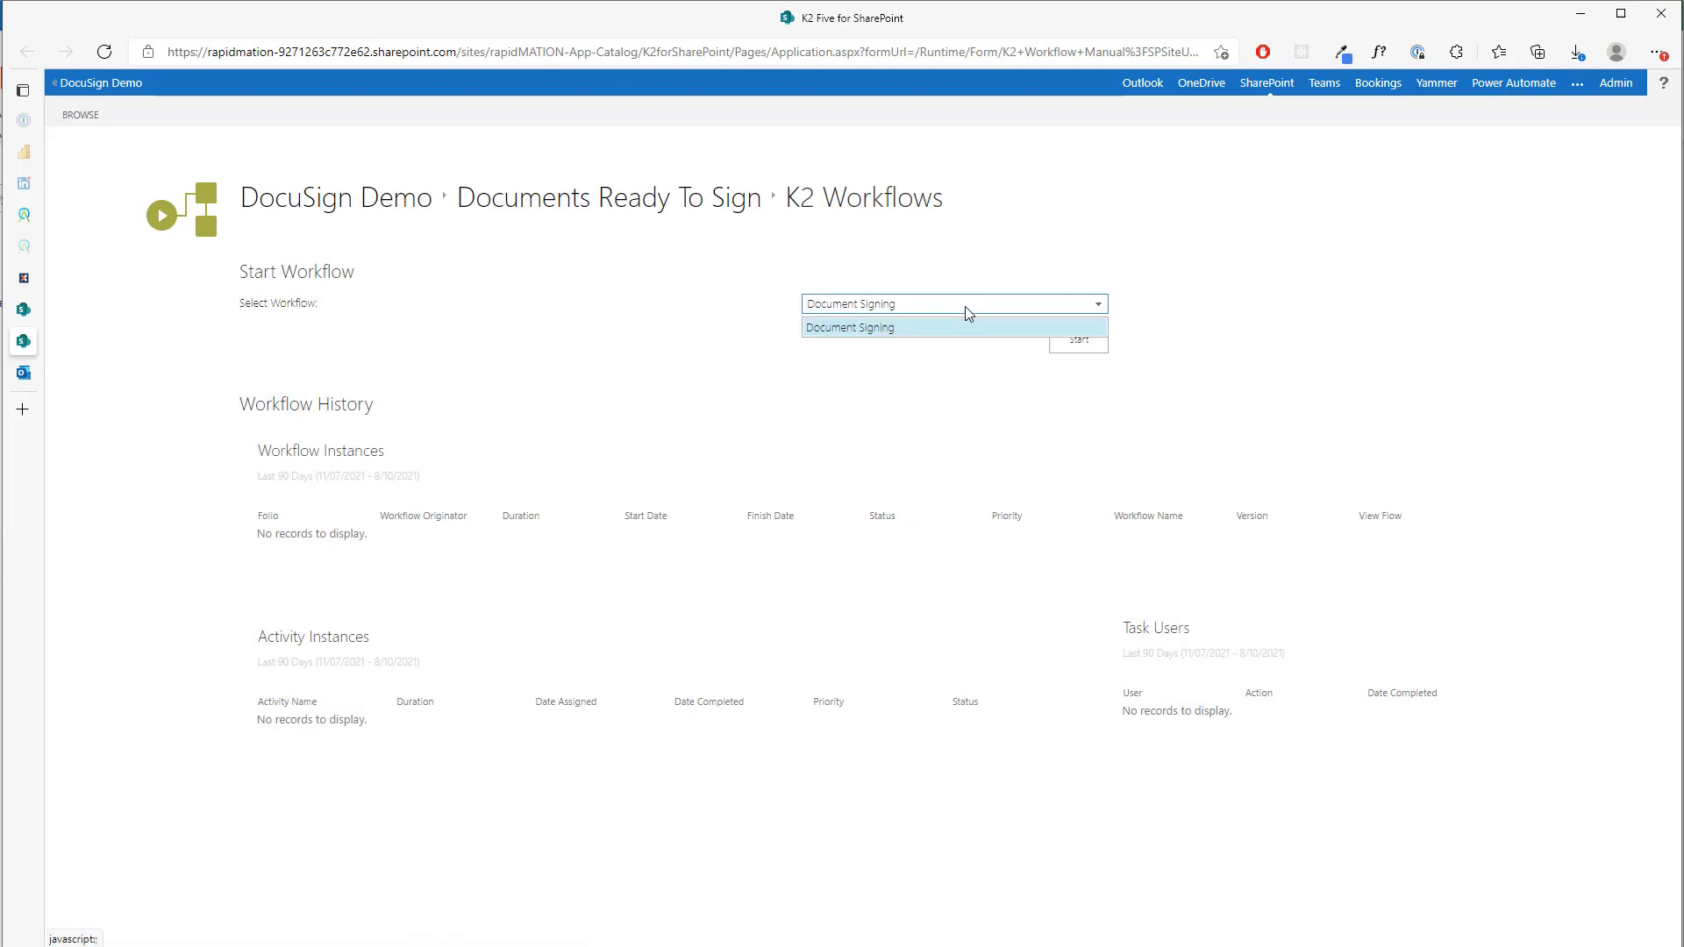
left_click(996, 277)
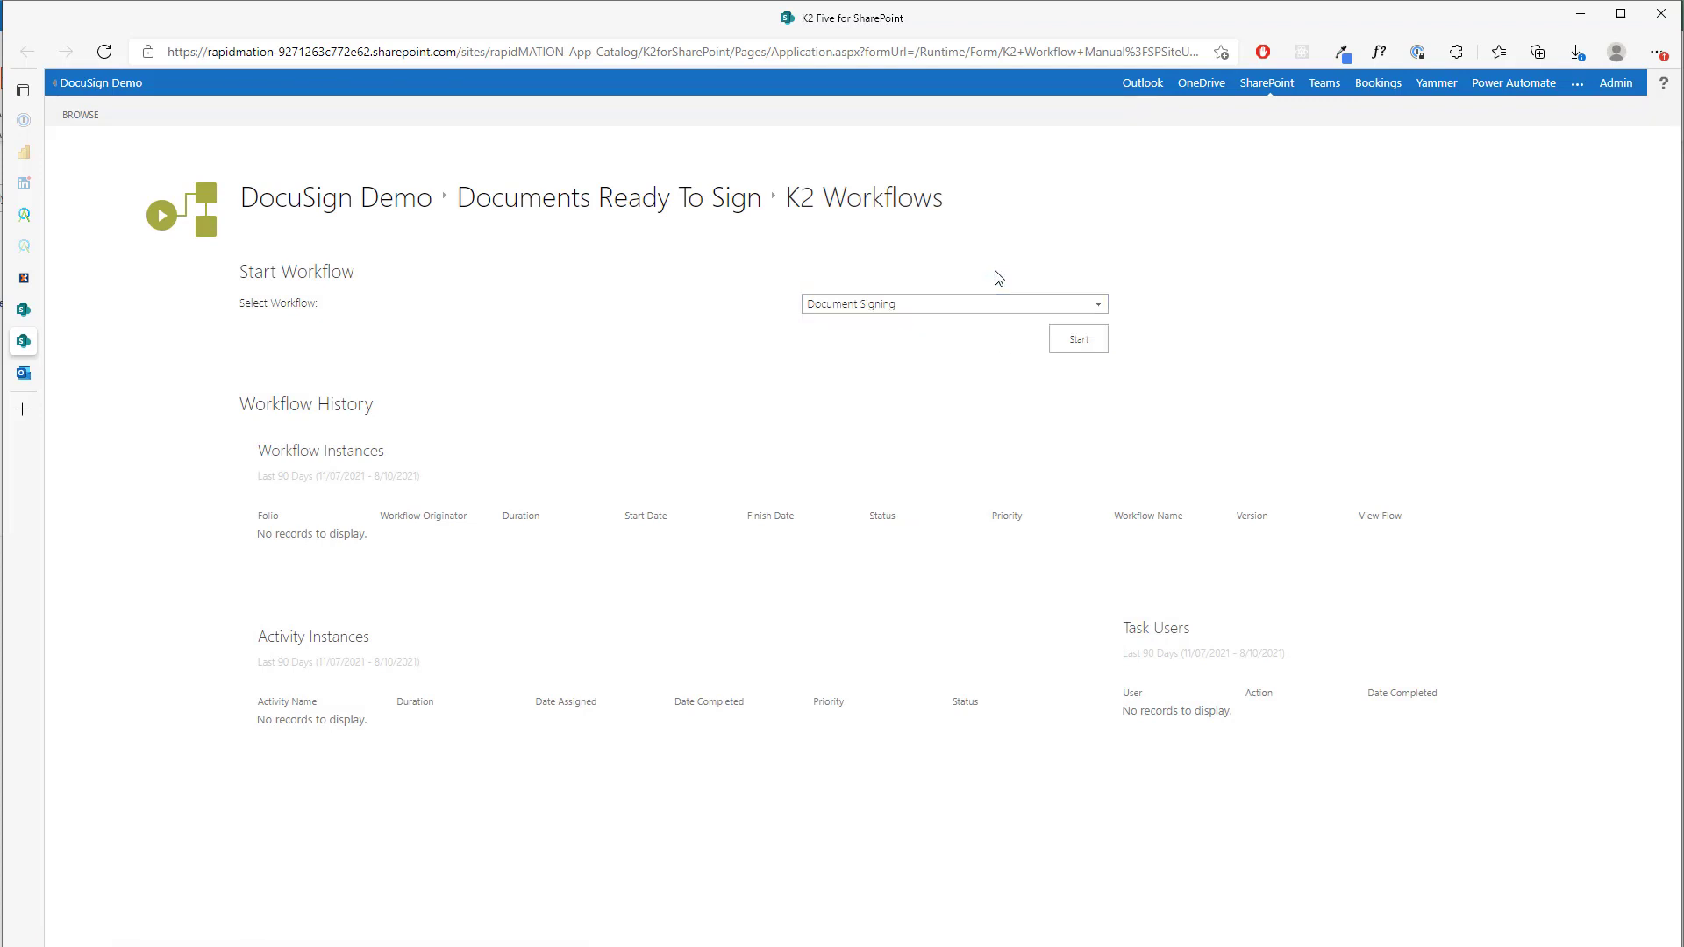
left_click(1079, 344)
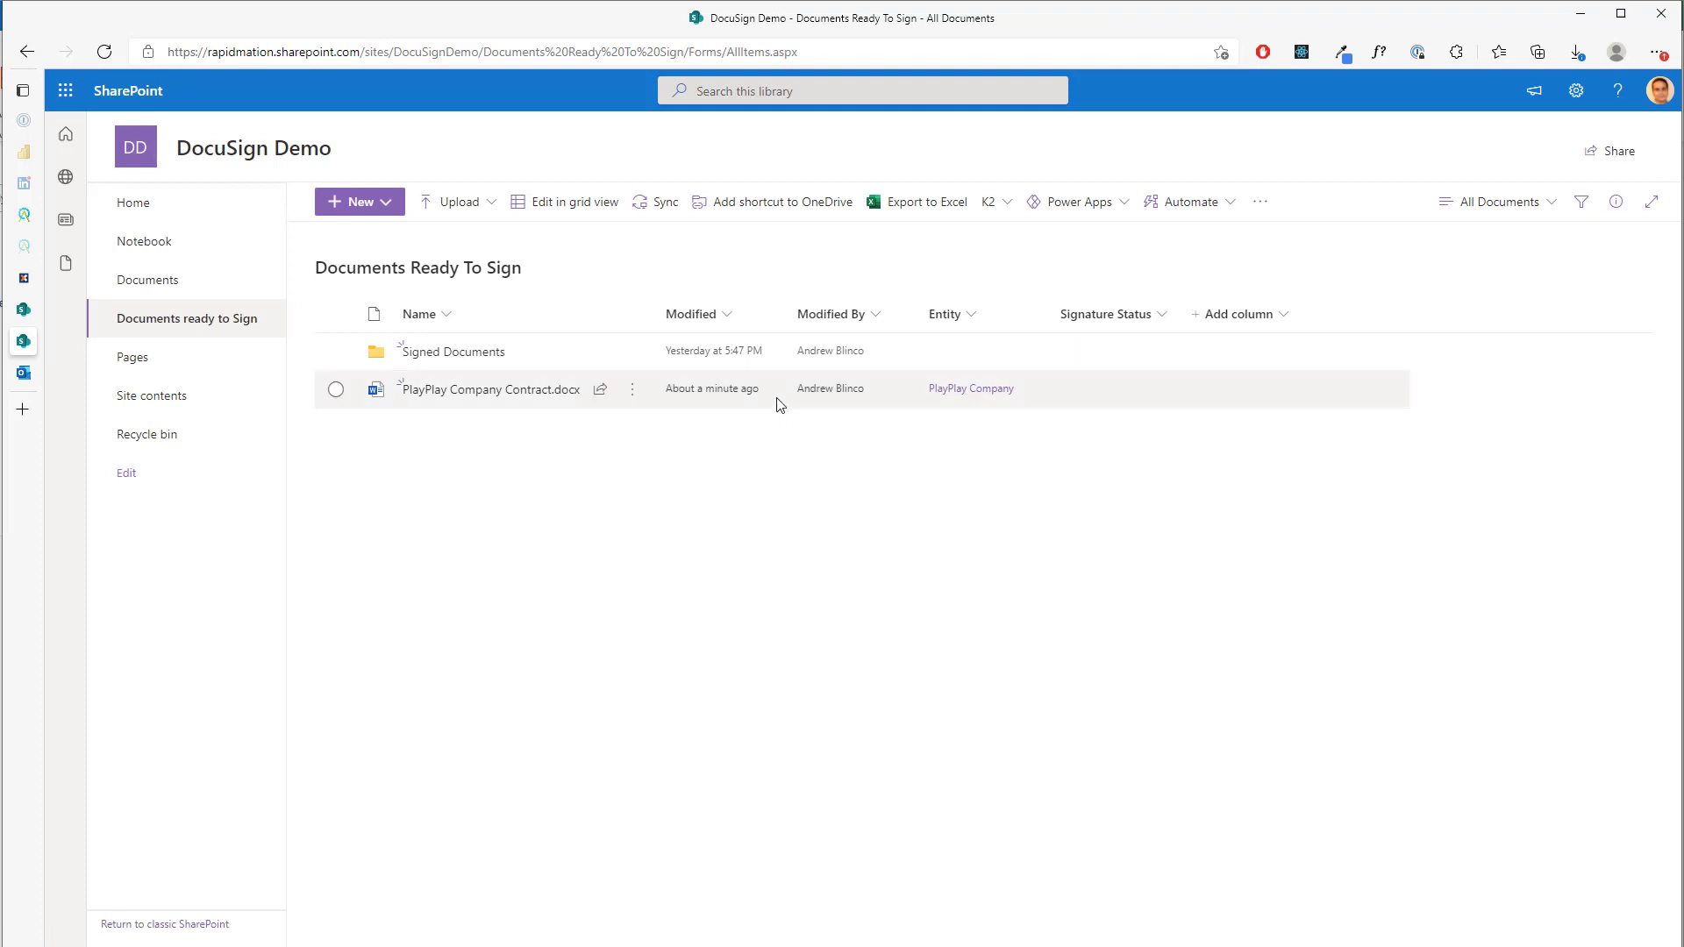
- Open the contract's K2 workflow history and examine the Document Signing instance's flow from its start to the timer after Send Envelope
left_click(633, 389)
left_click(681, 868)
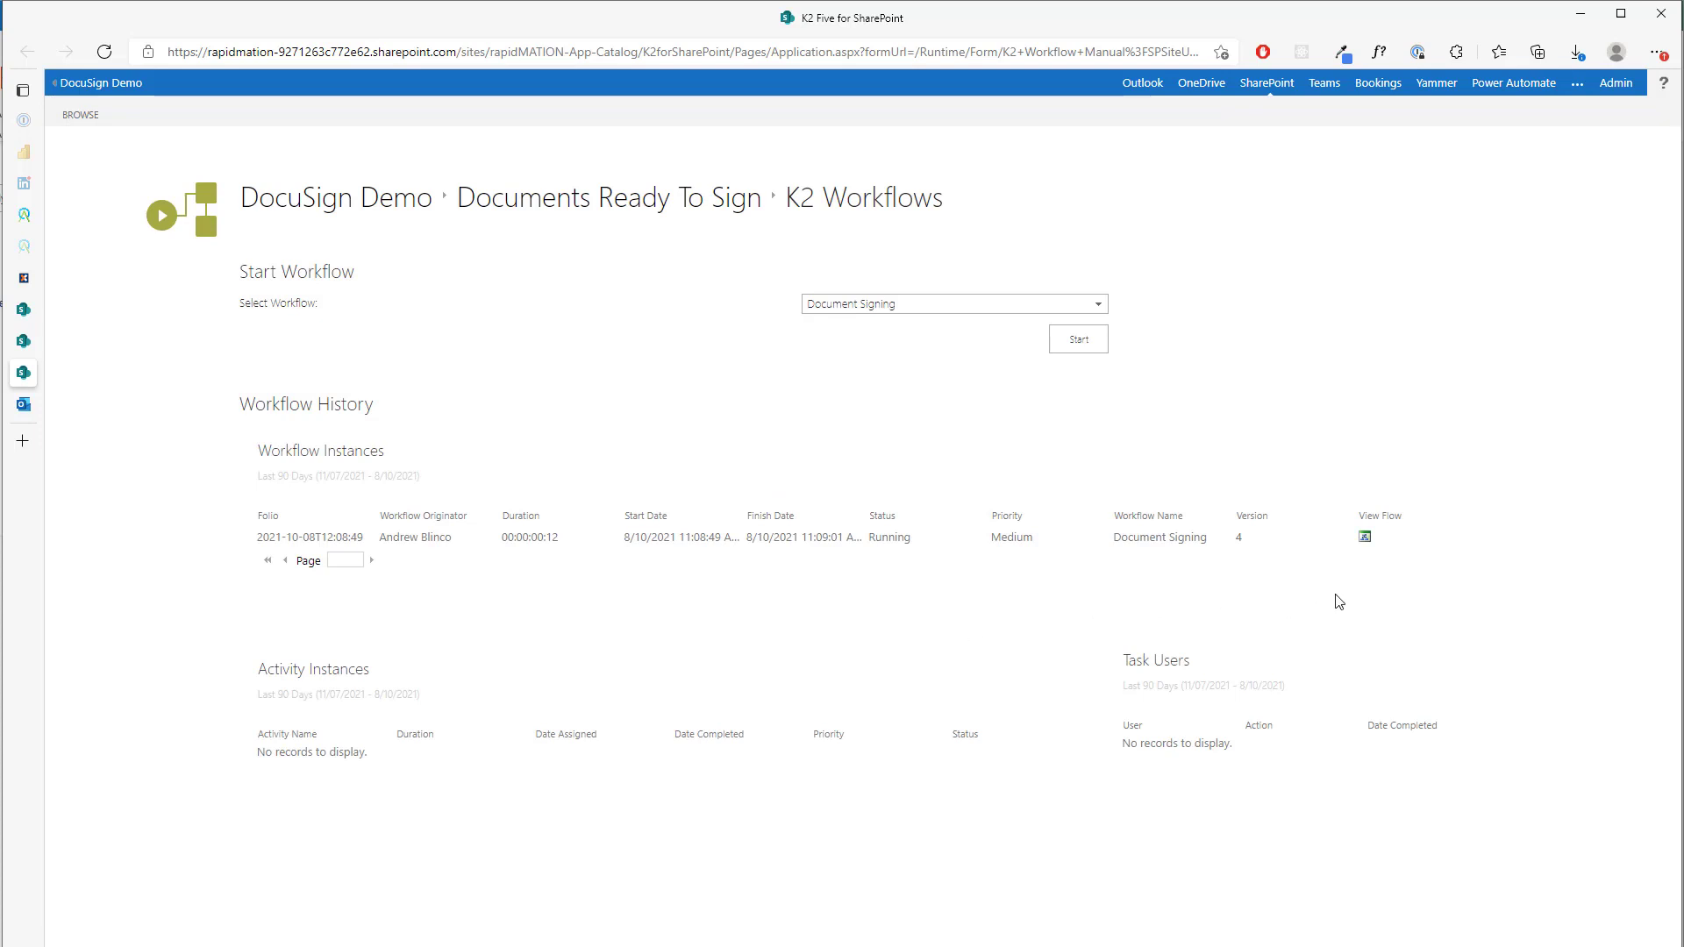
left_click(1365, 539)
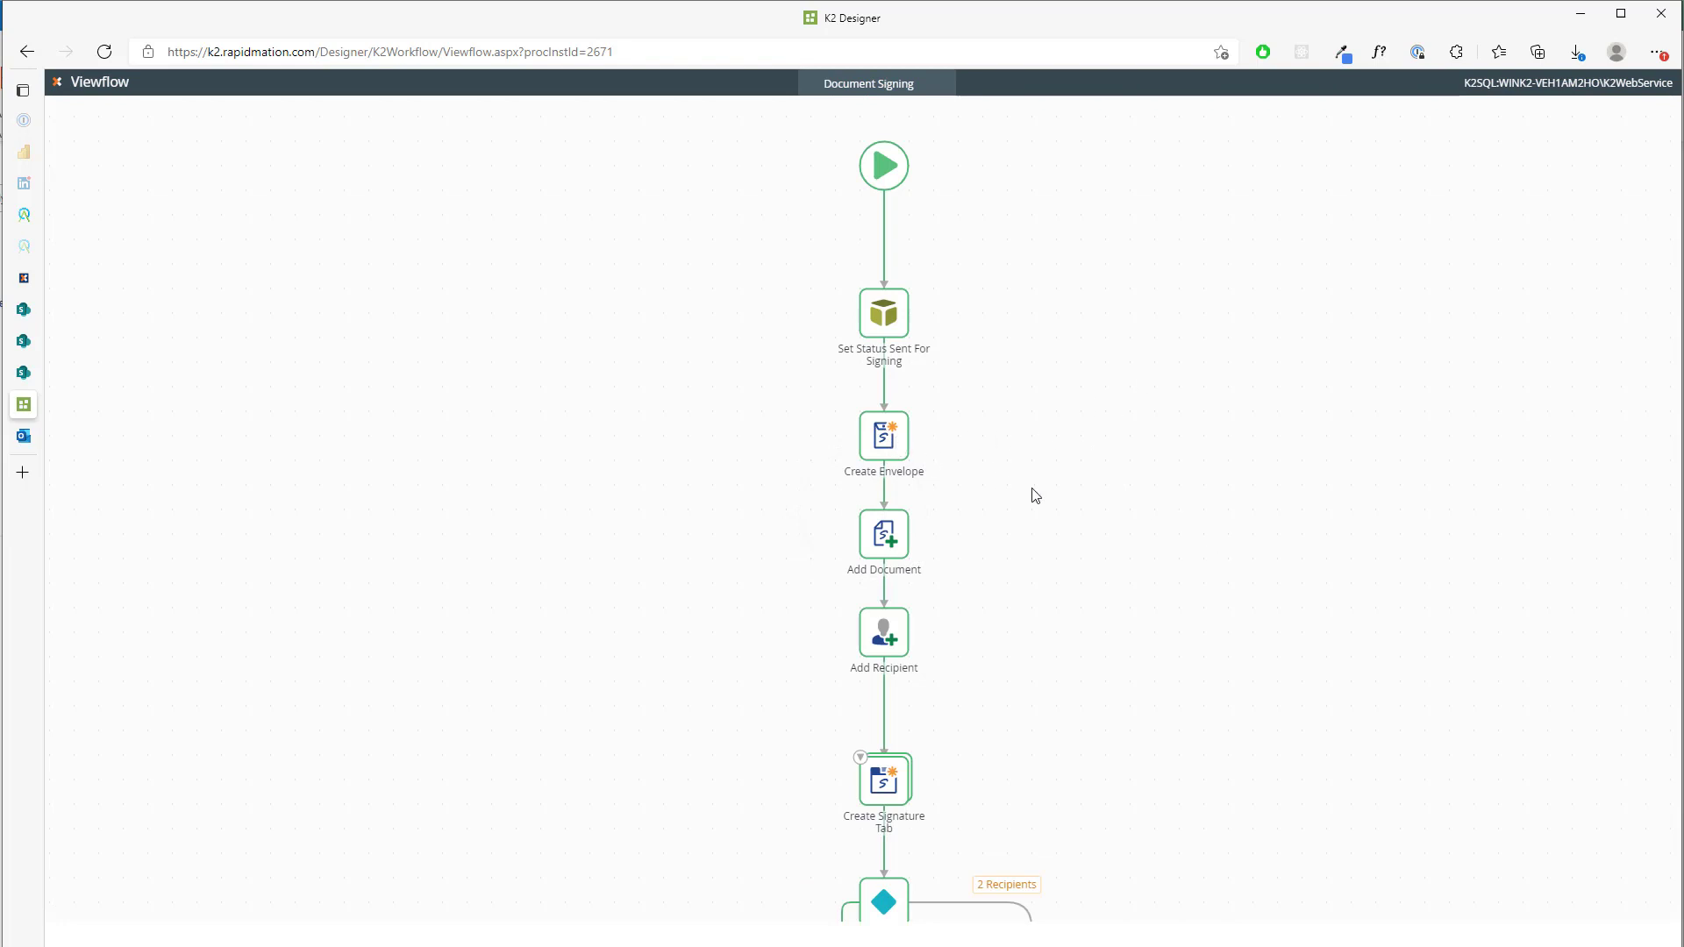
scroll(1035, 496, "down", 1)
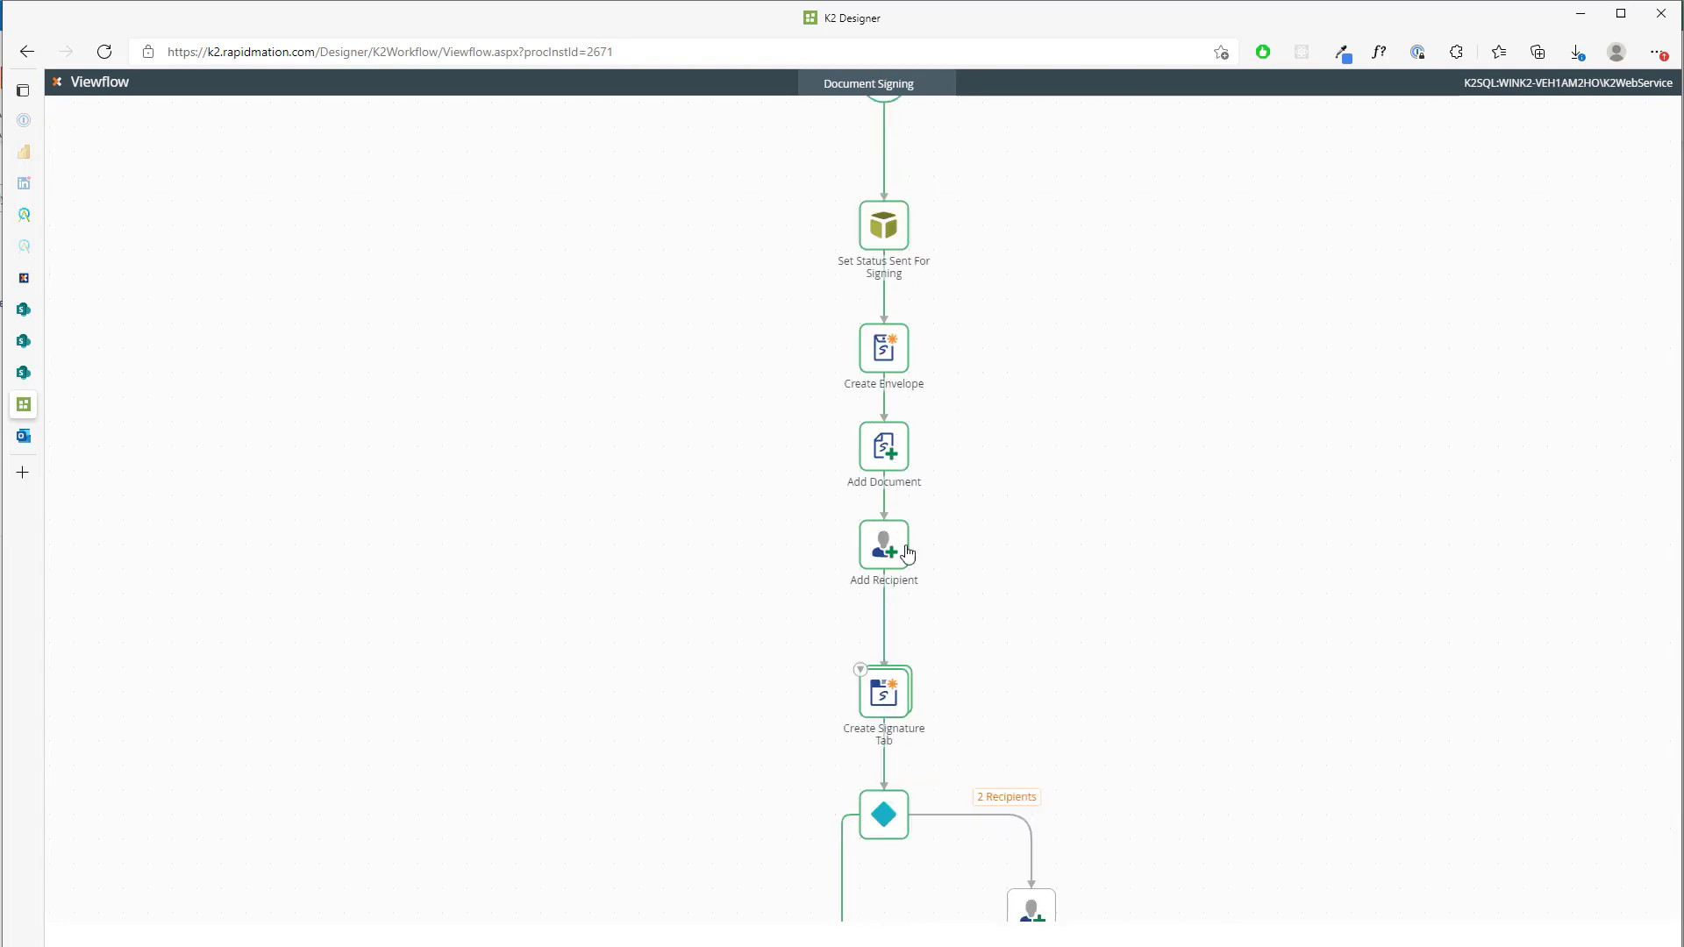
scroll(1011, 553, "down", 1)
scroll(1118, 496, "down", 1)
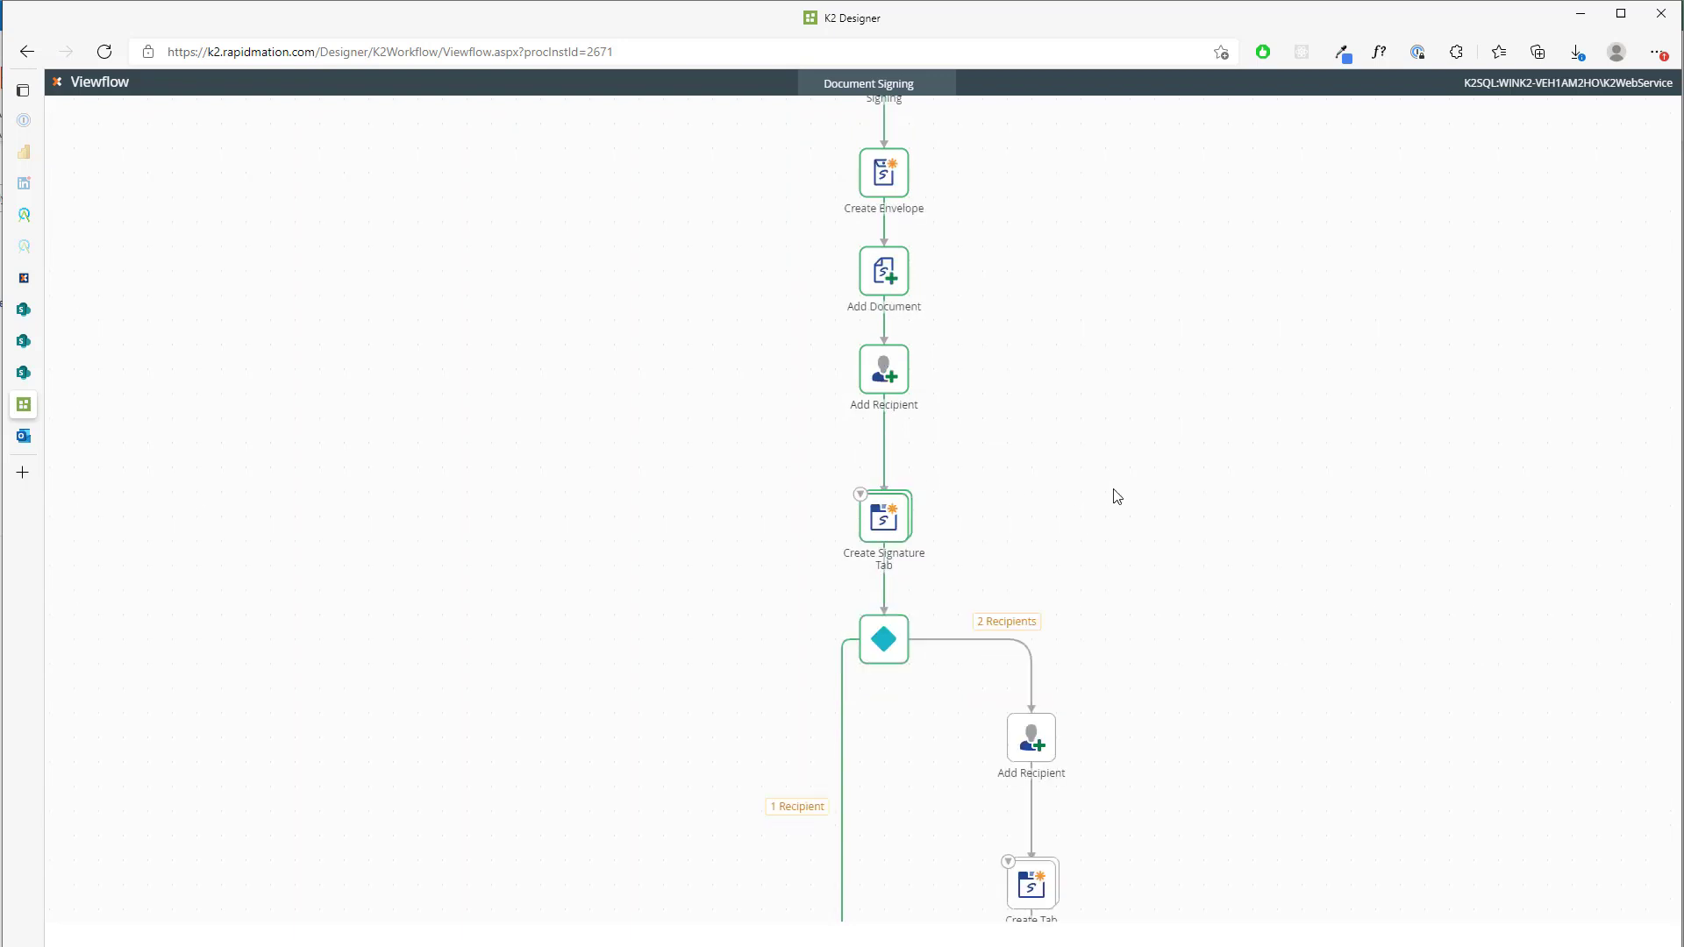
scroll(1117, 496, "down", 1)
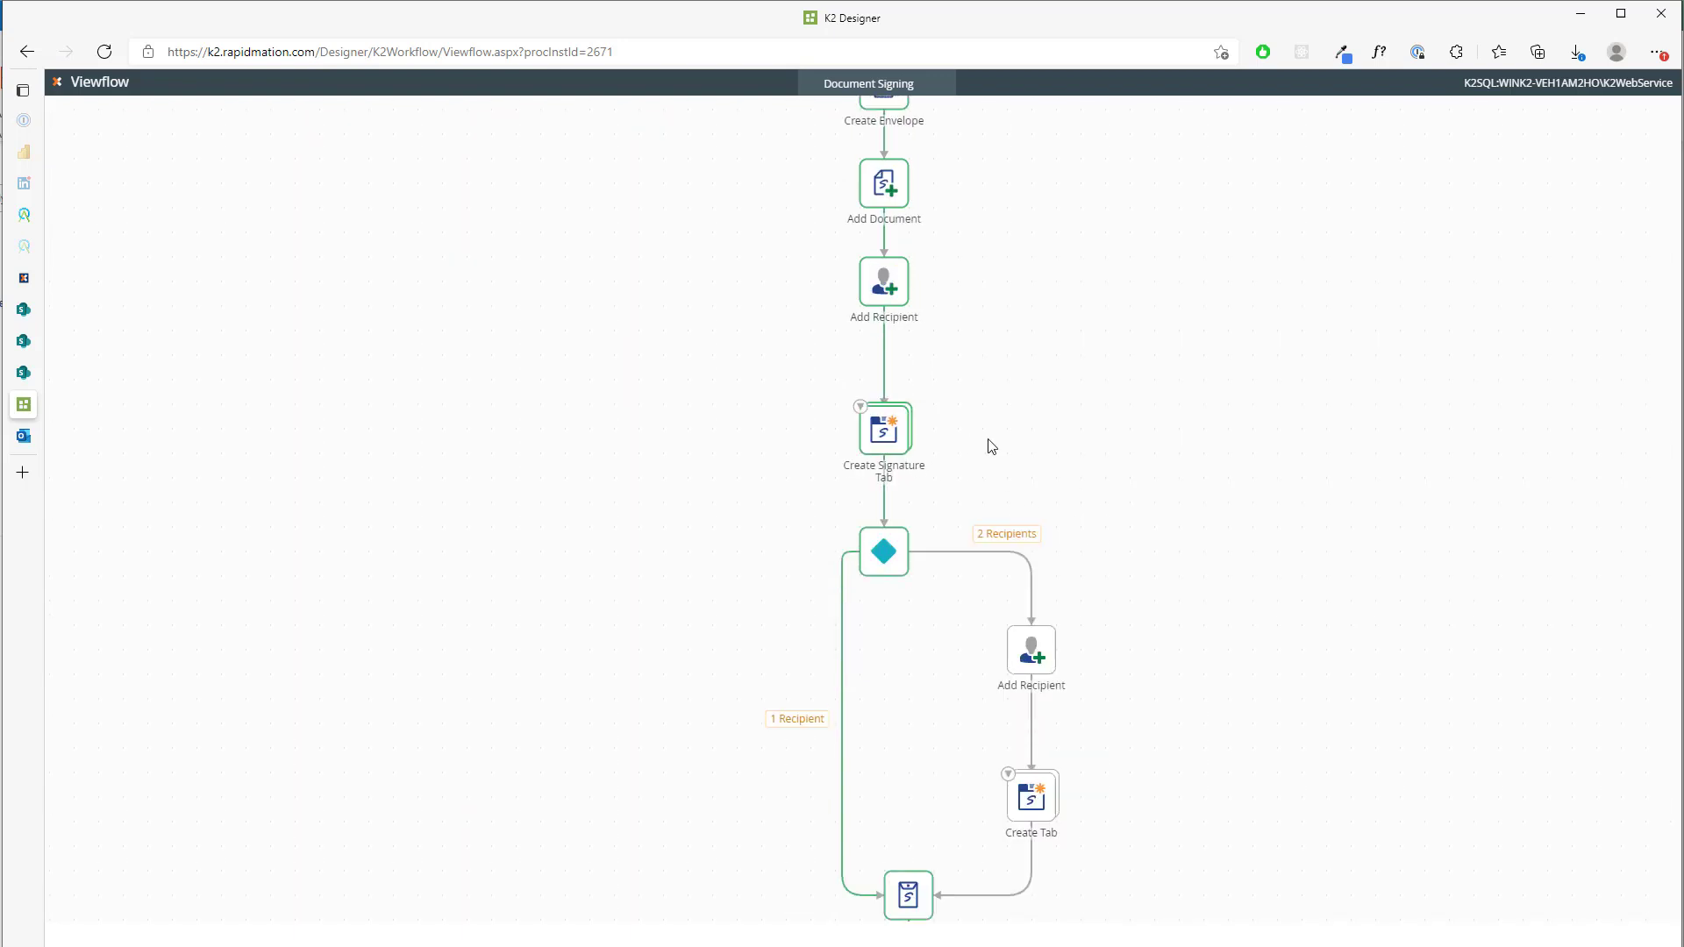
scroll(991, 445, "down", 1)
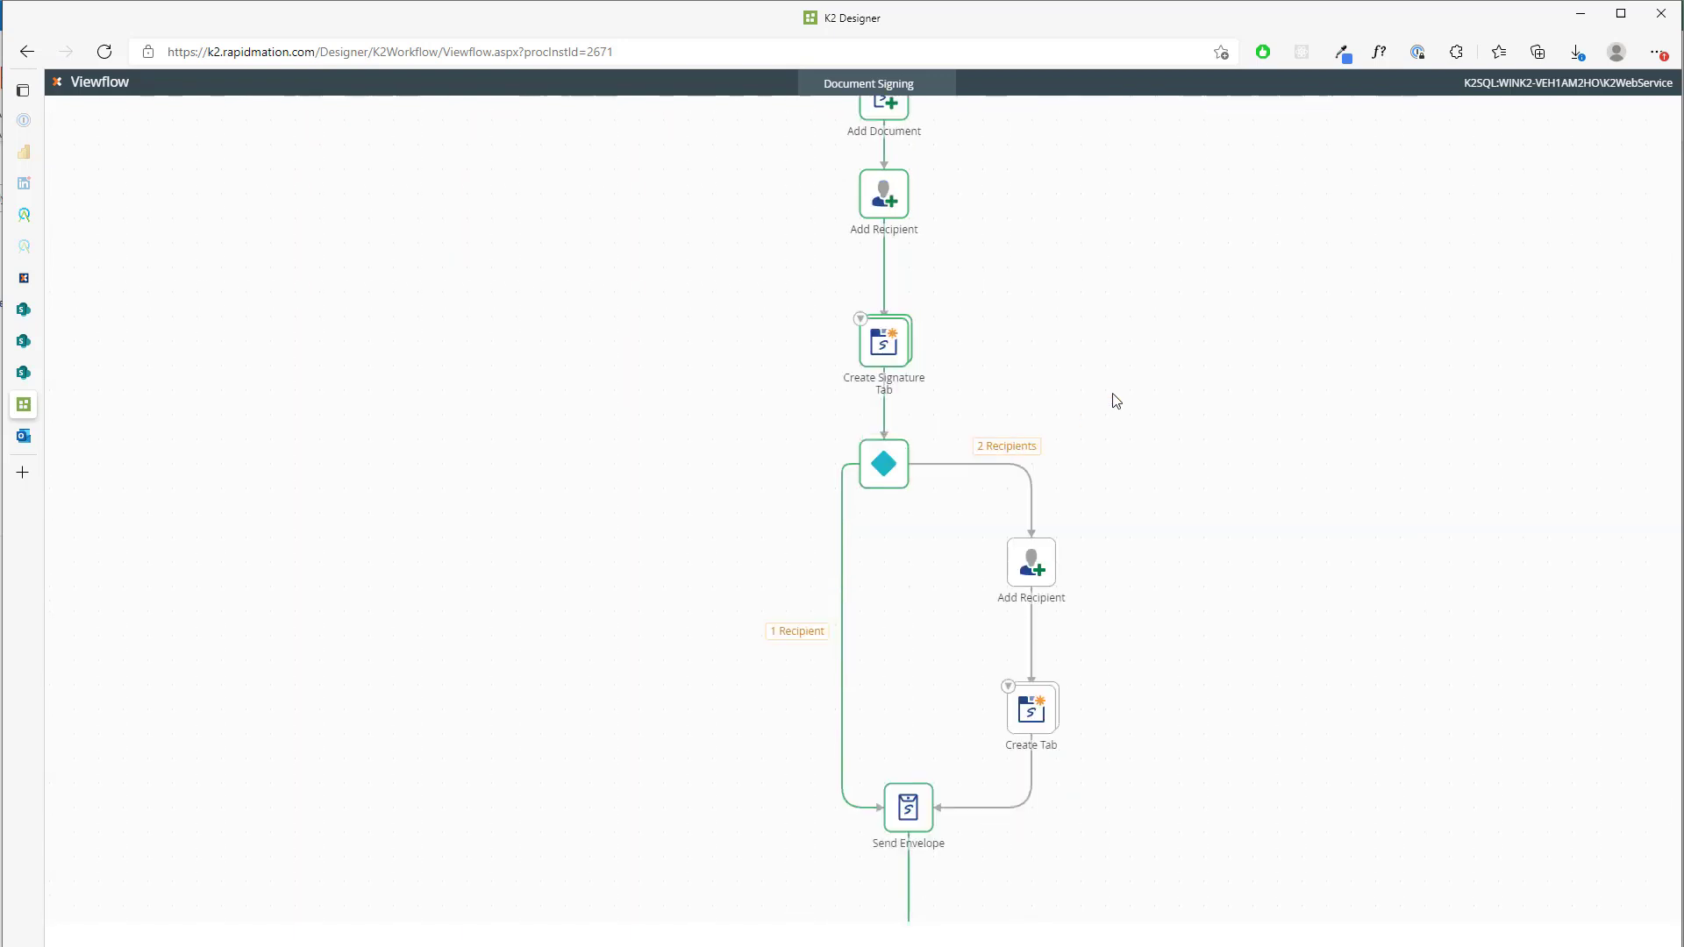
scroll(1256, 411, "down", 1)
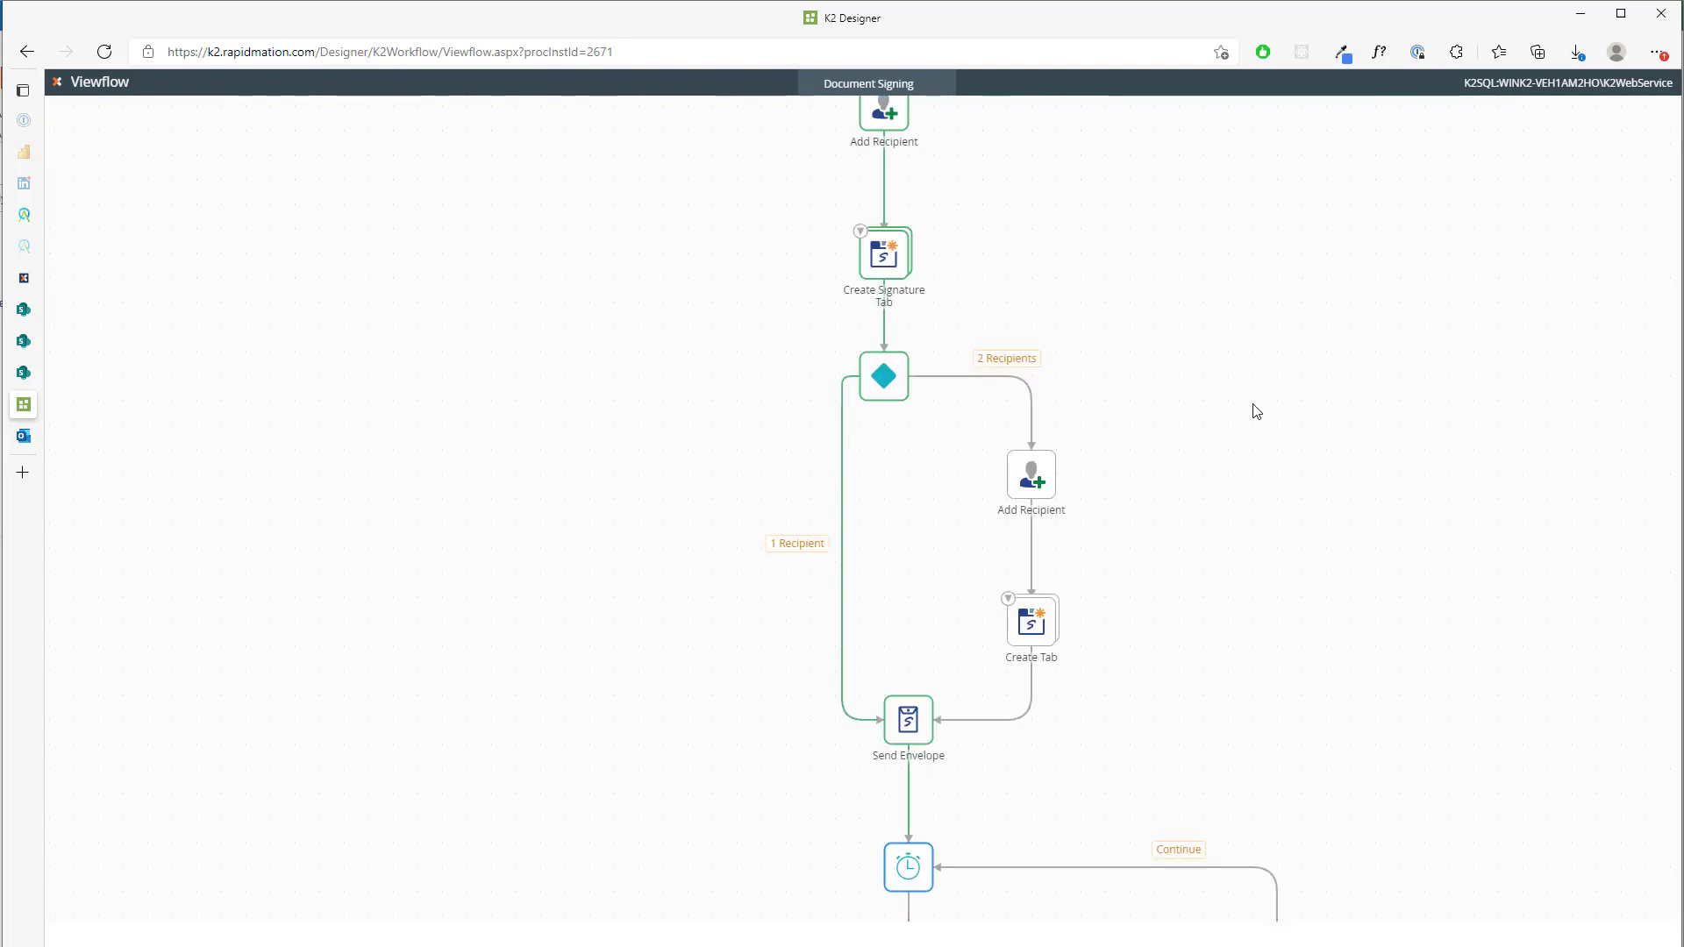
scroll(1151, 537, "down", 1)
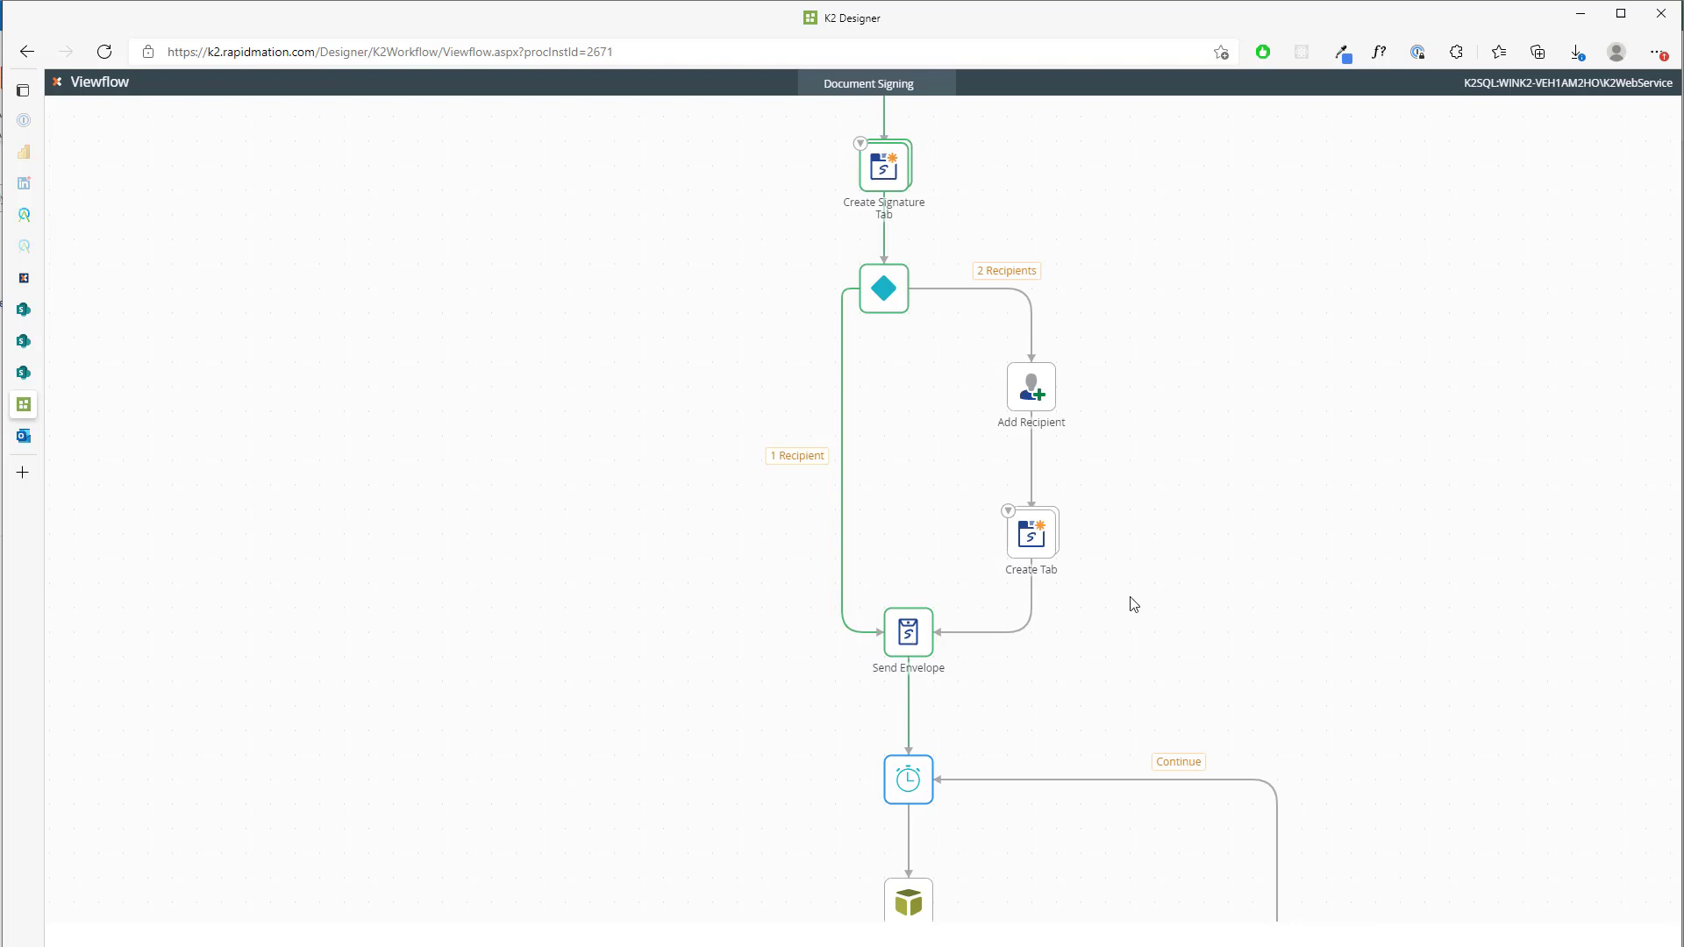
- Return from the workflow view to the DocuSign Demo site and review the Entities list's signer information
left_click(24, 370)
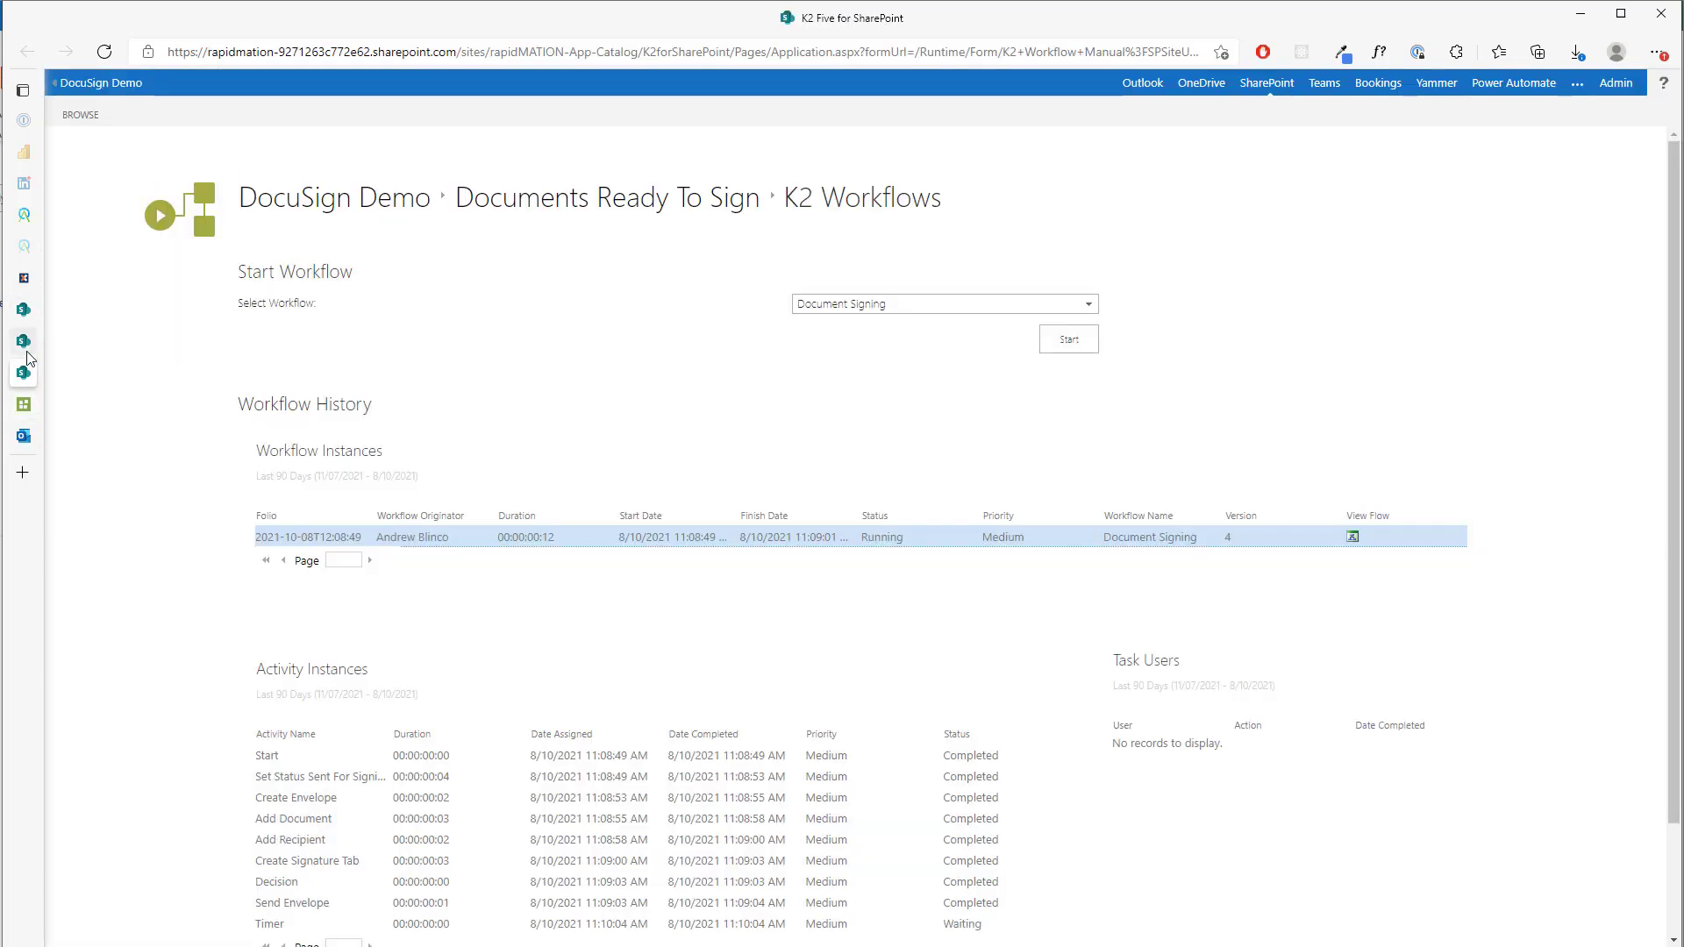
left_click(24, 341)
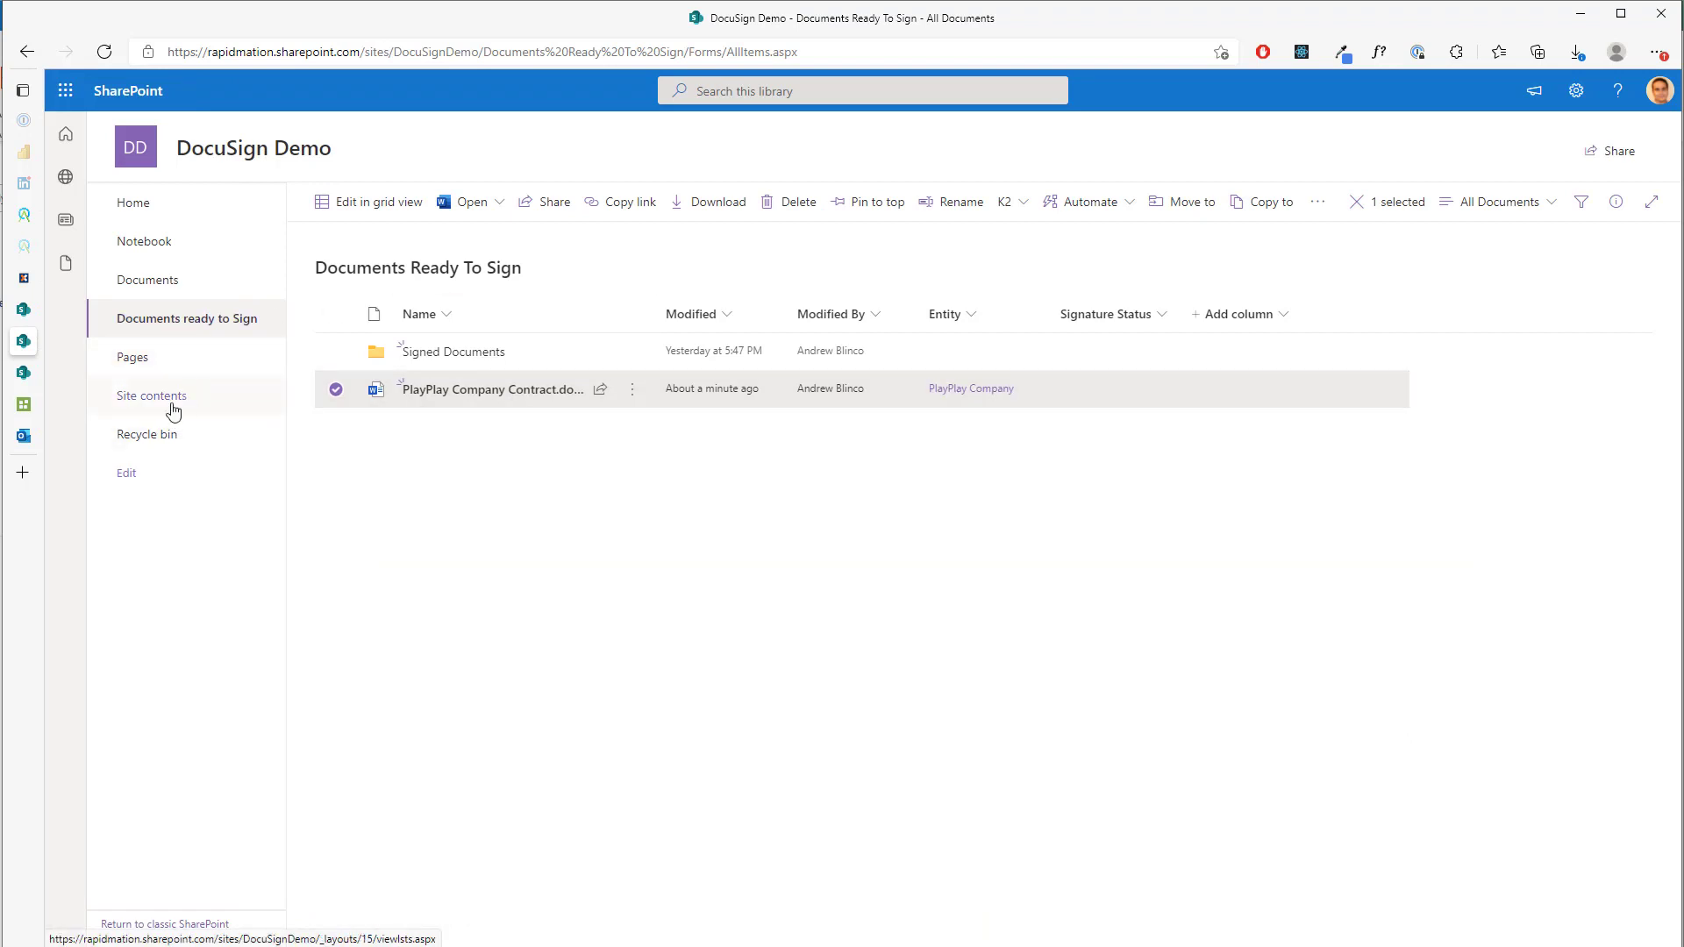
left_click(24, 310)
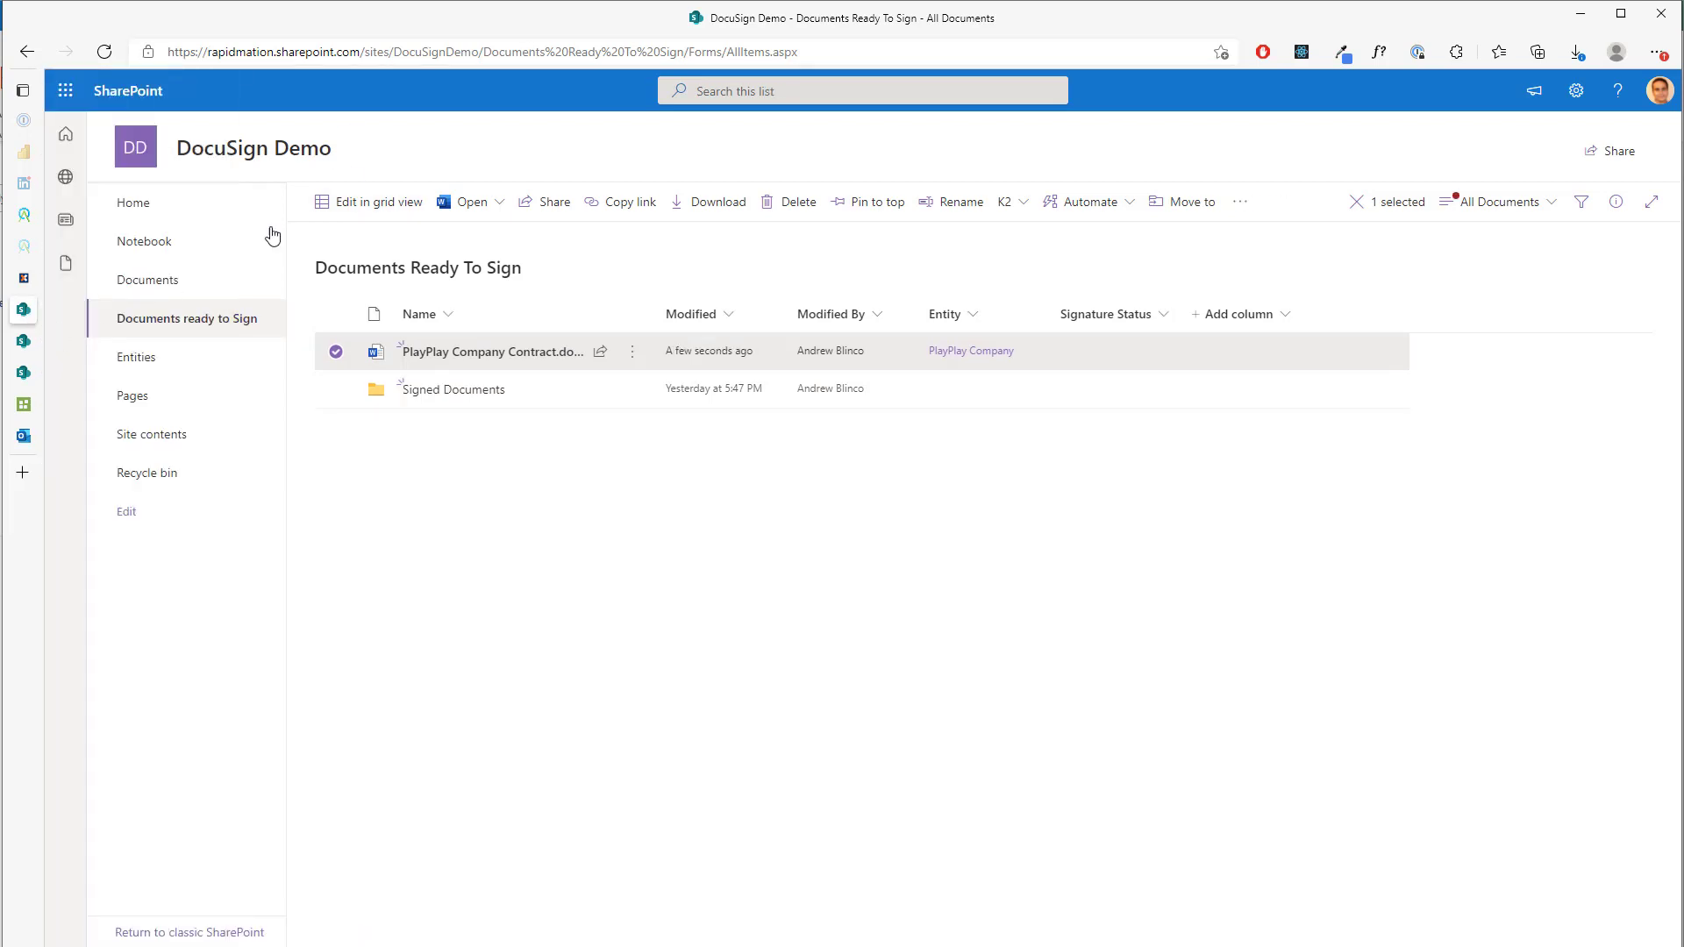
left_click(151, 366)
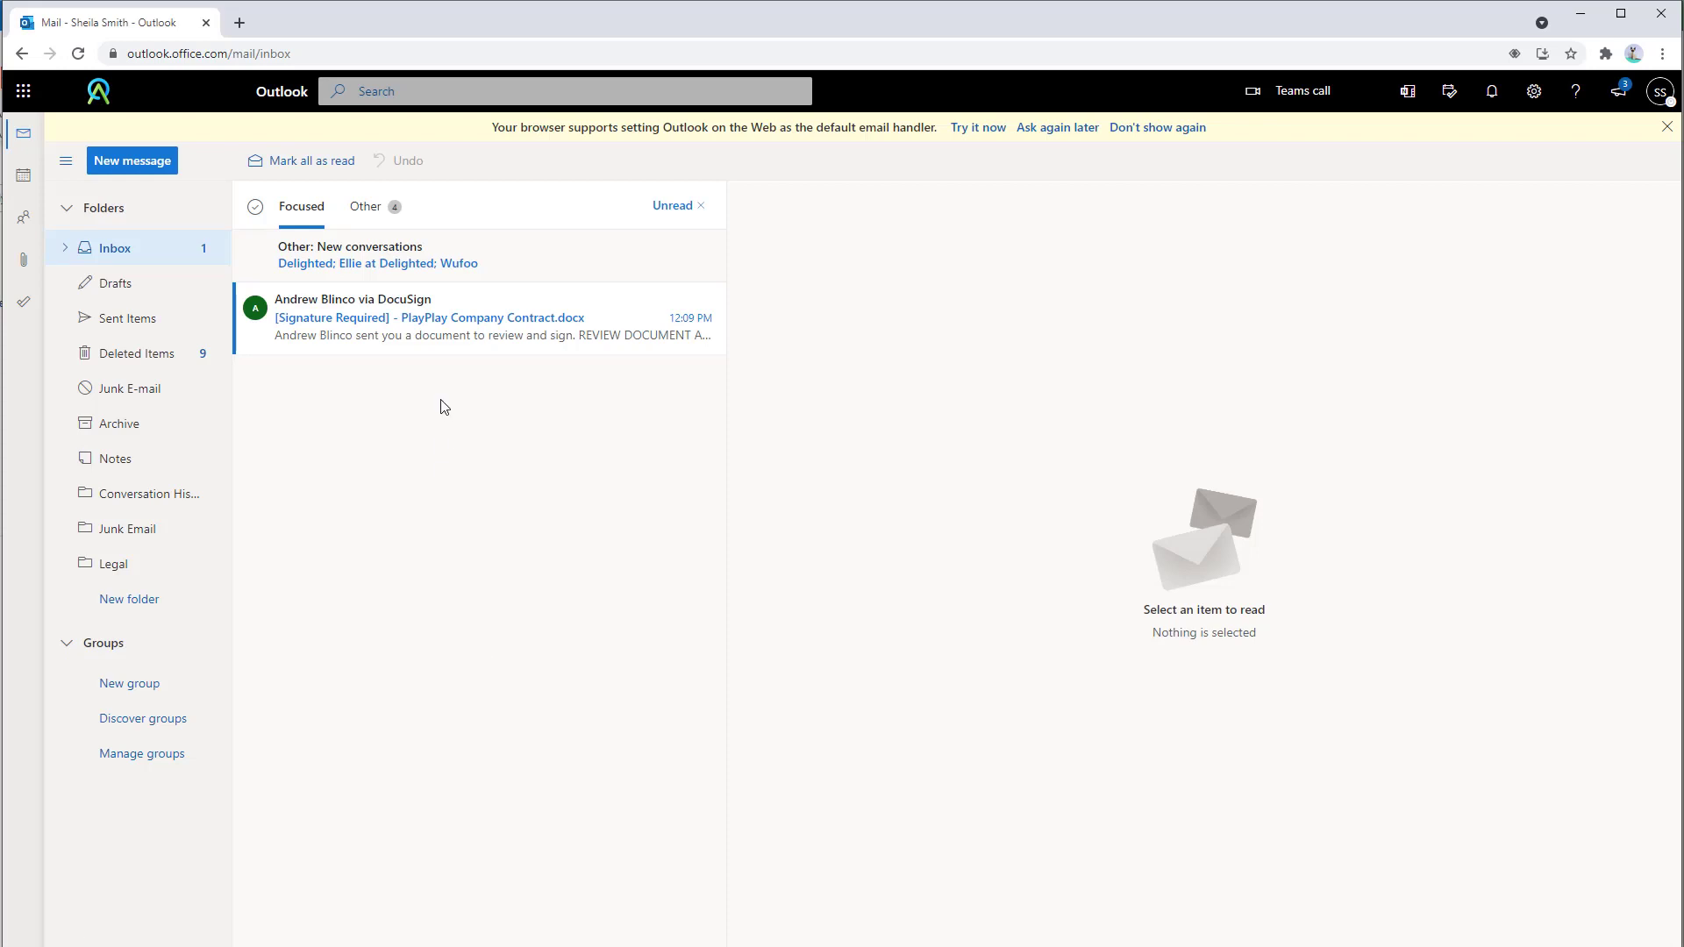
- Open the contract from the DocuSign signature request e-mail in Outlook and agree to use electronic records and signatures
left_click(471, 312)
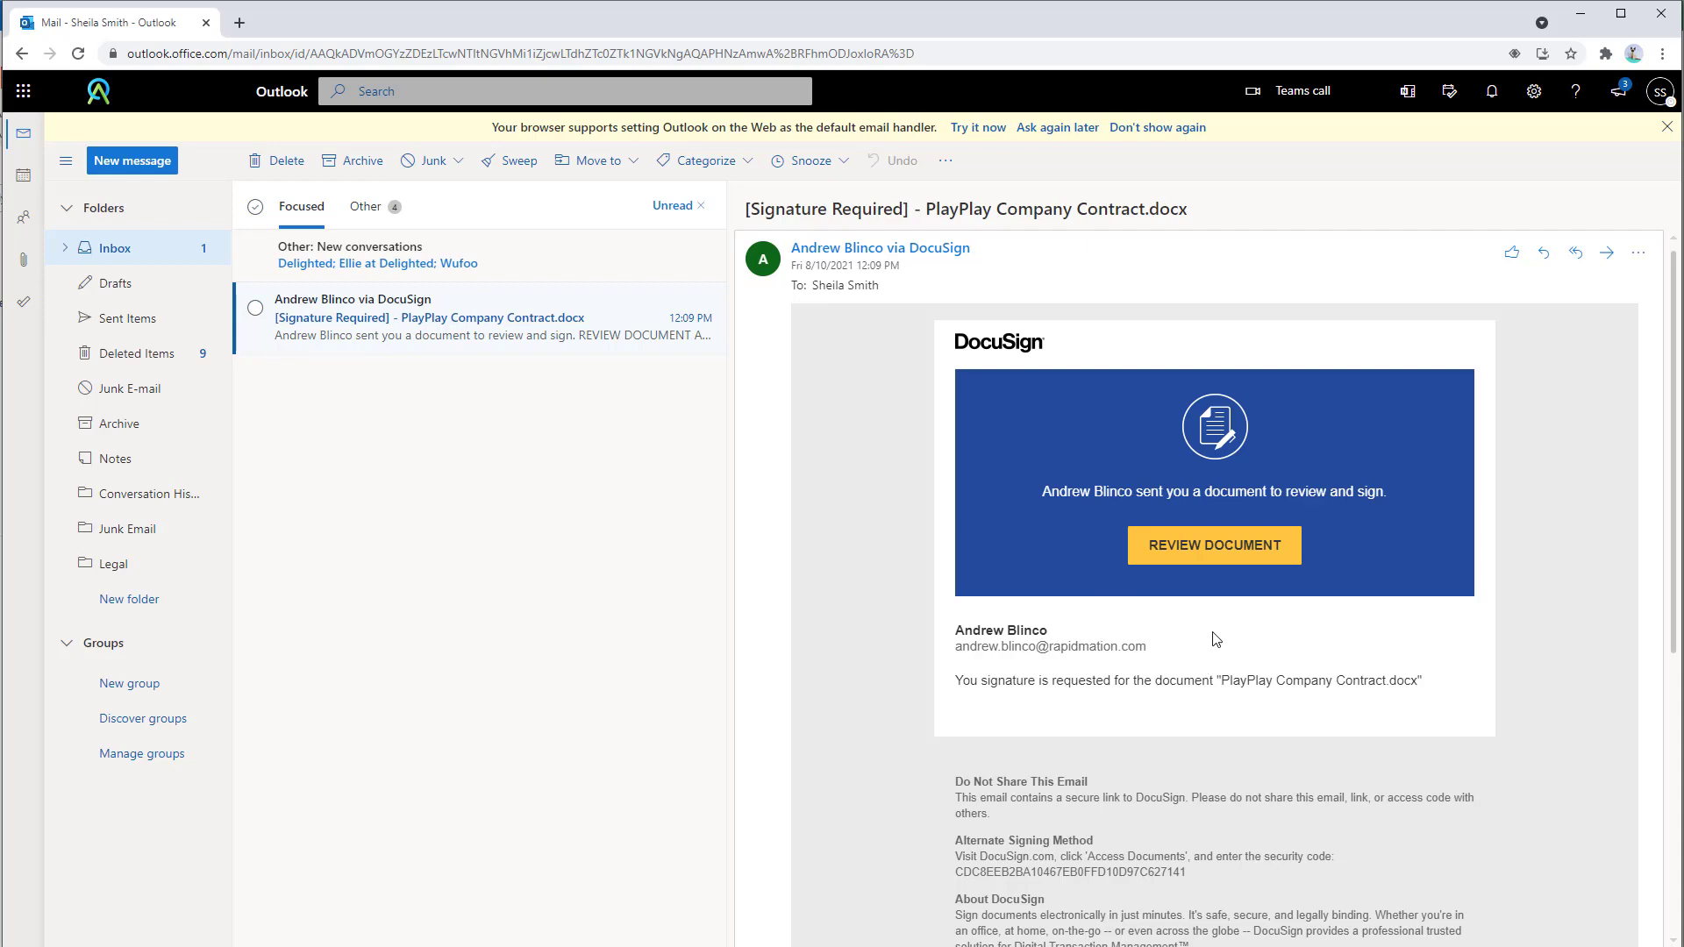
scroll(1212, 631, "down", 4)
scroll(1215, 605, "up", 4)
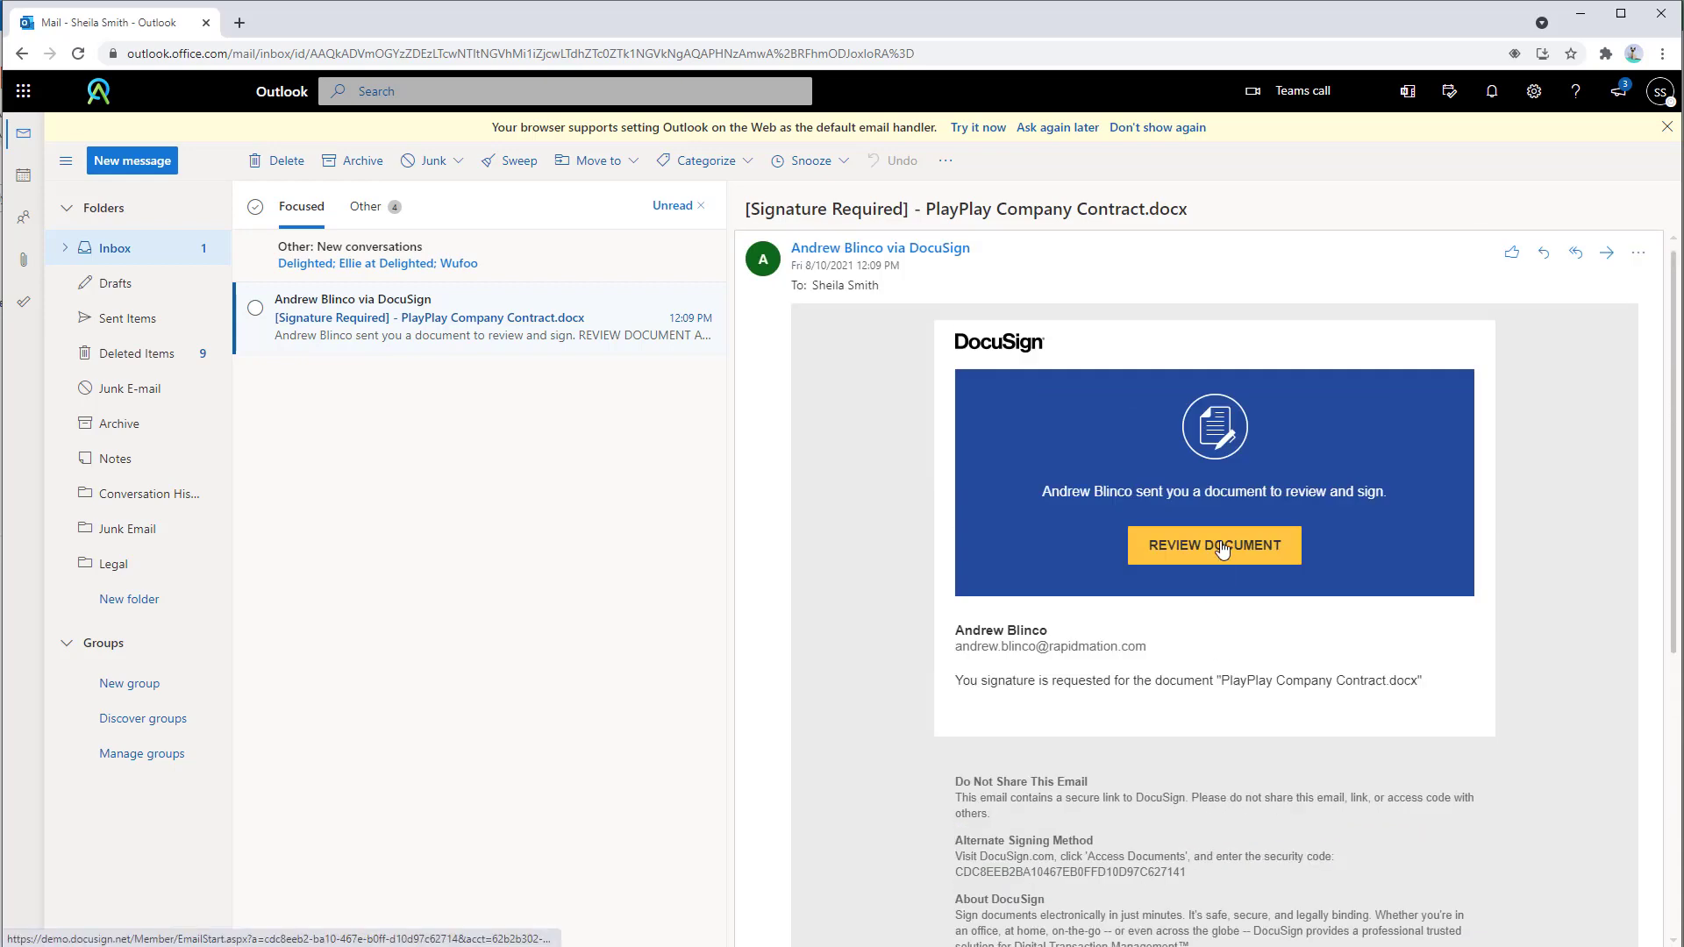
left_click(1221, 548)
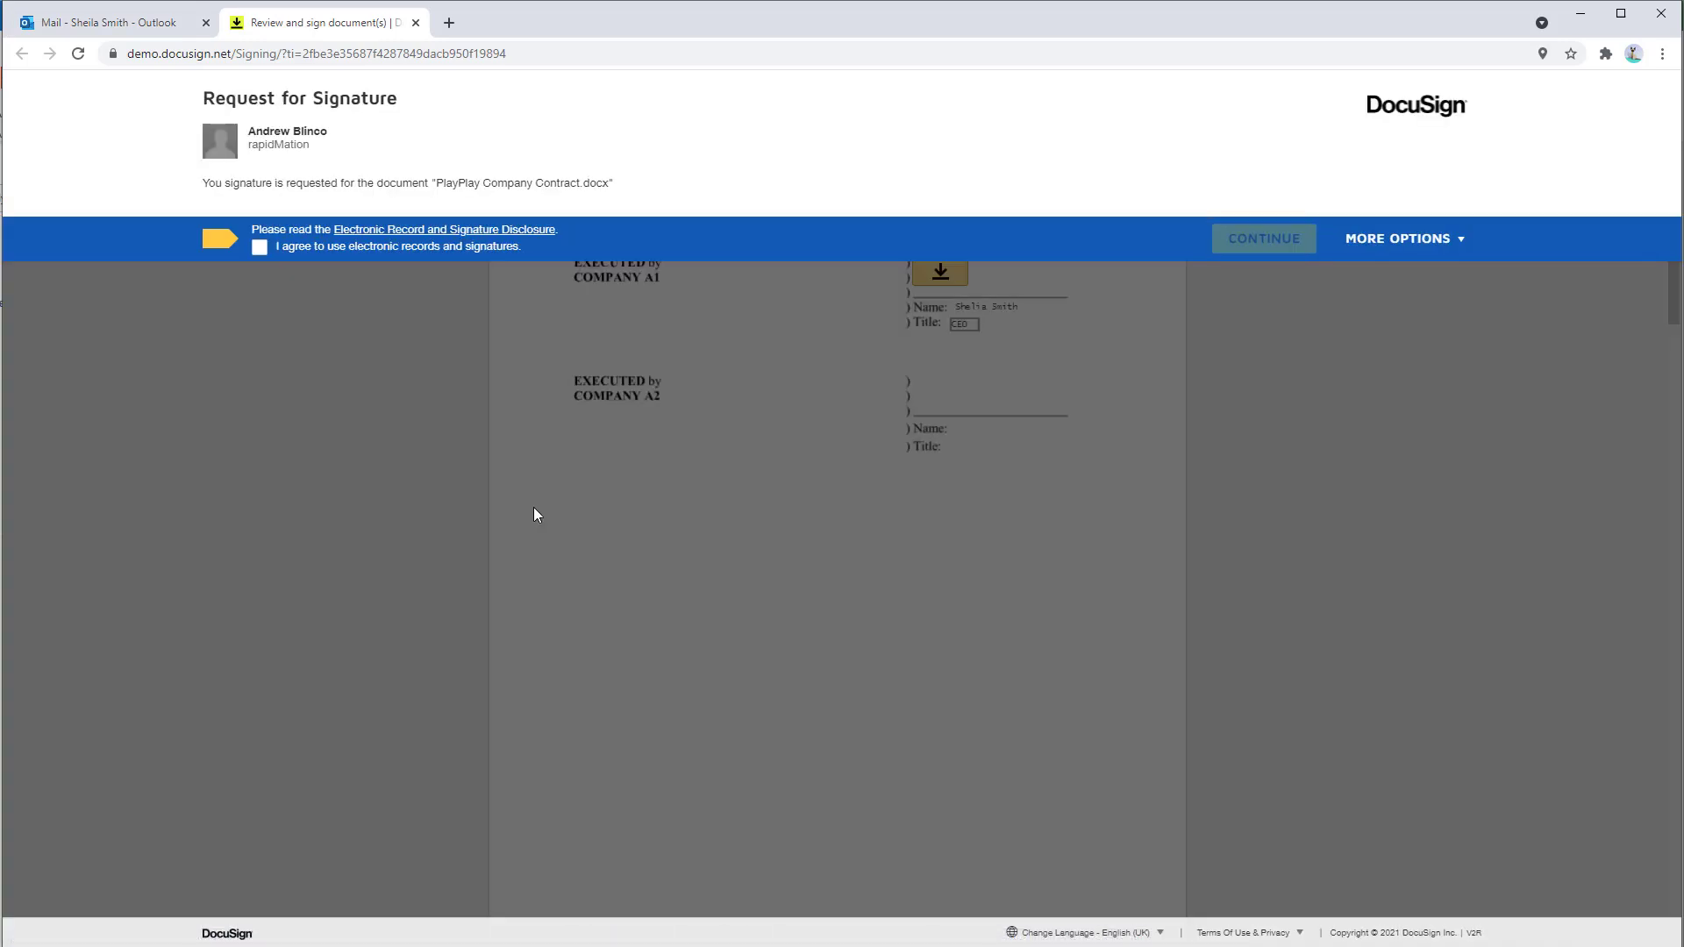
left_click(259, 248)
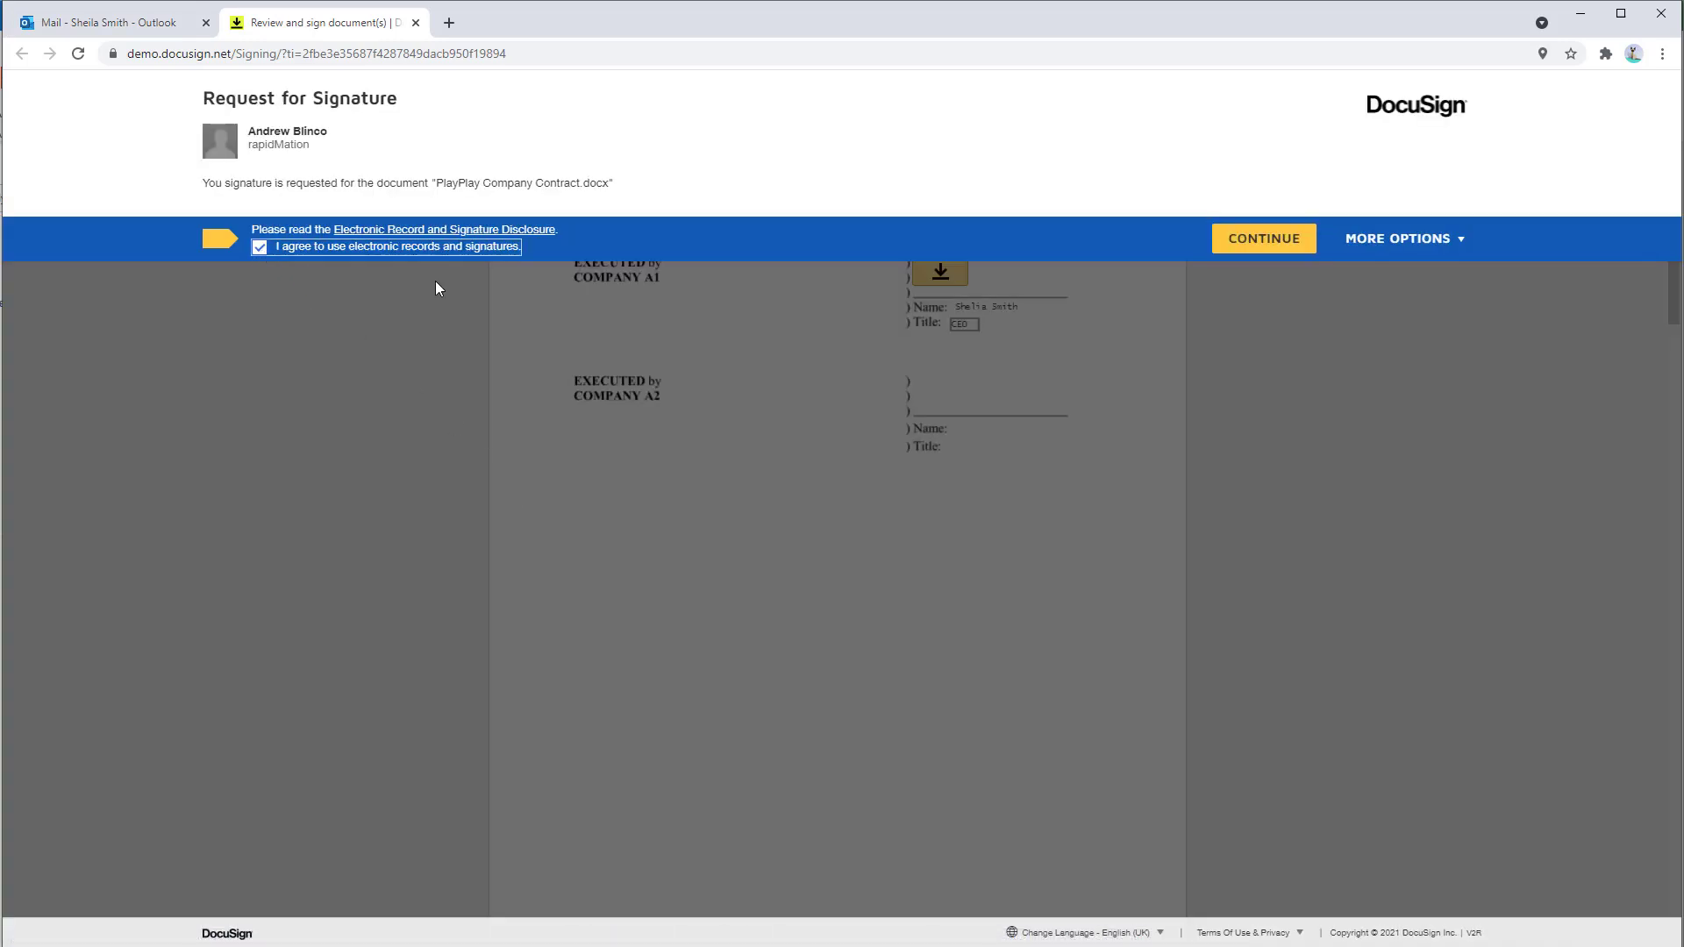
left_click(1254, 245)
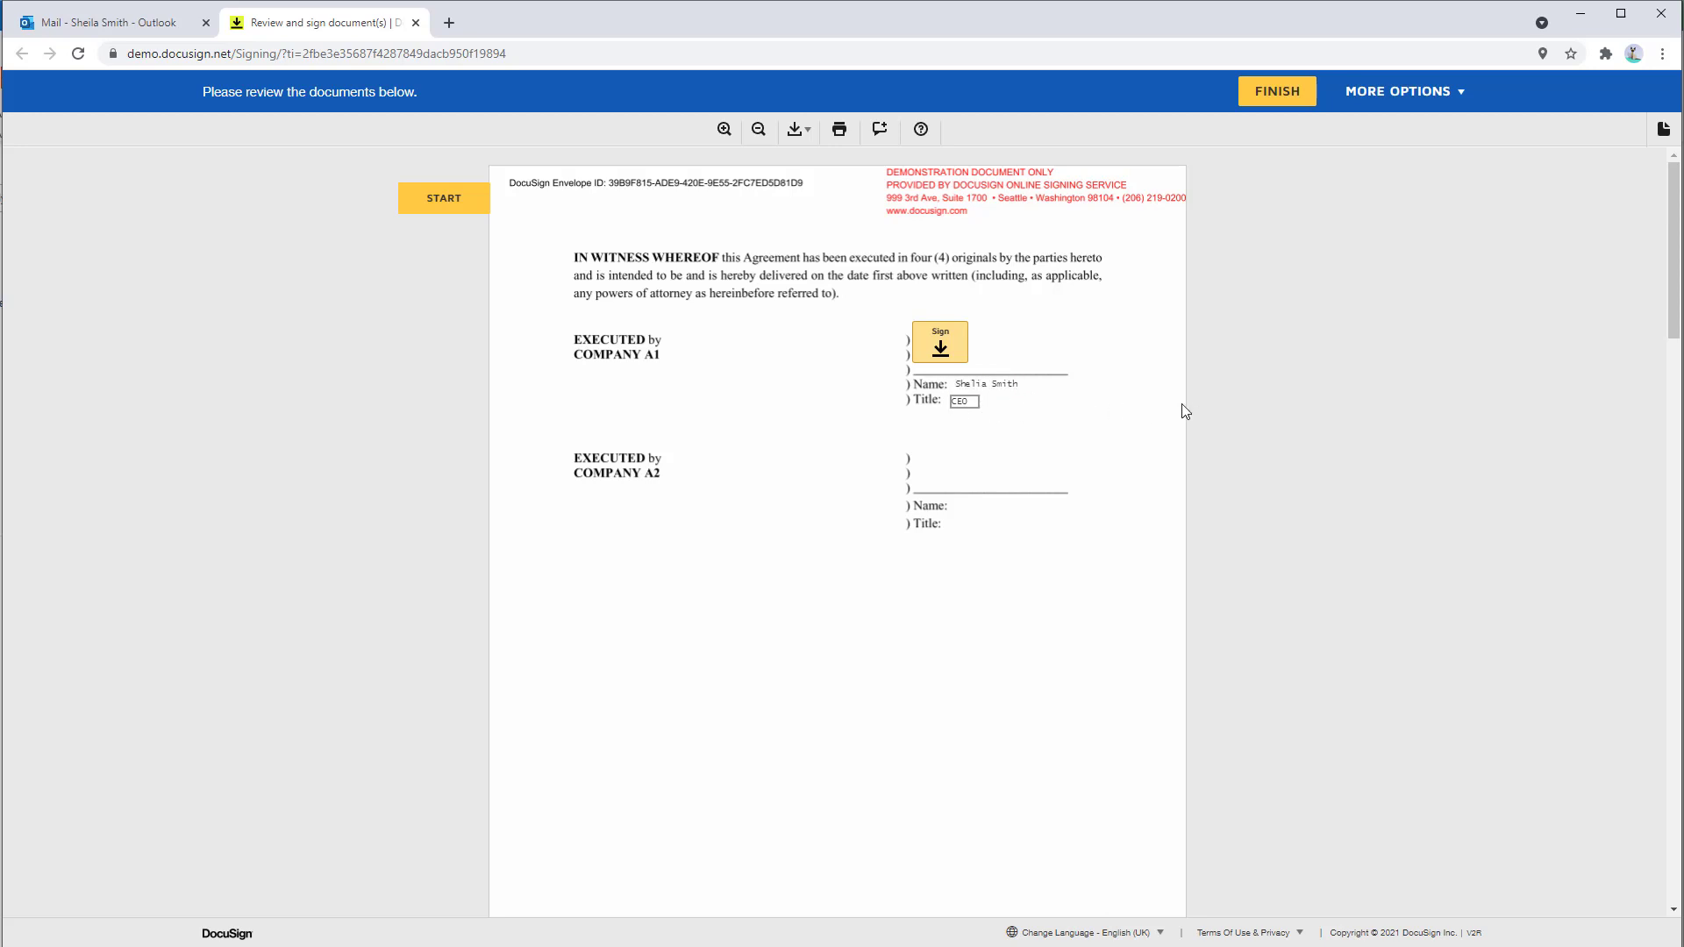
- Sign the Company A1 field with the suggested signature style, finish the document and decline the DocuSign account sign-up
left_click(945, 346)
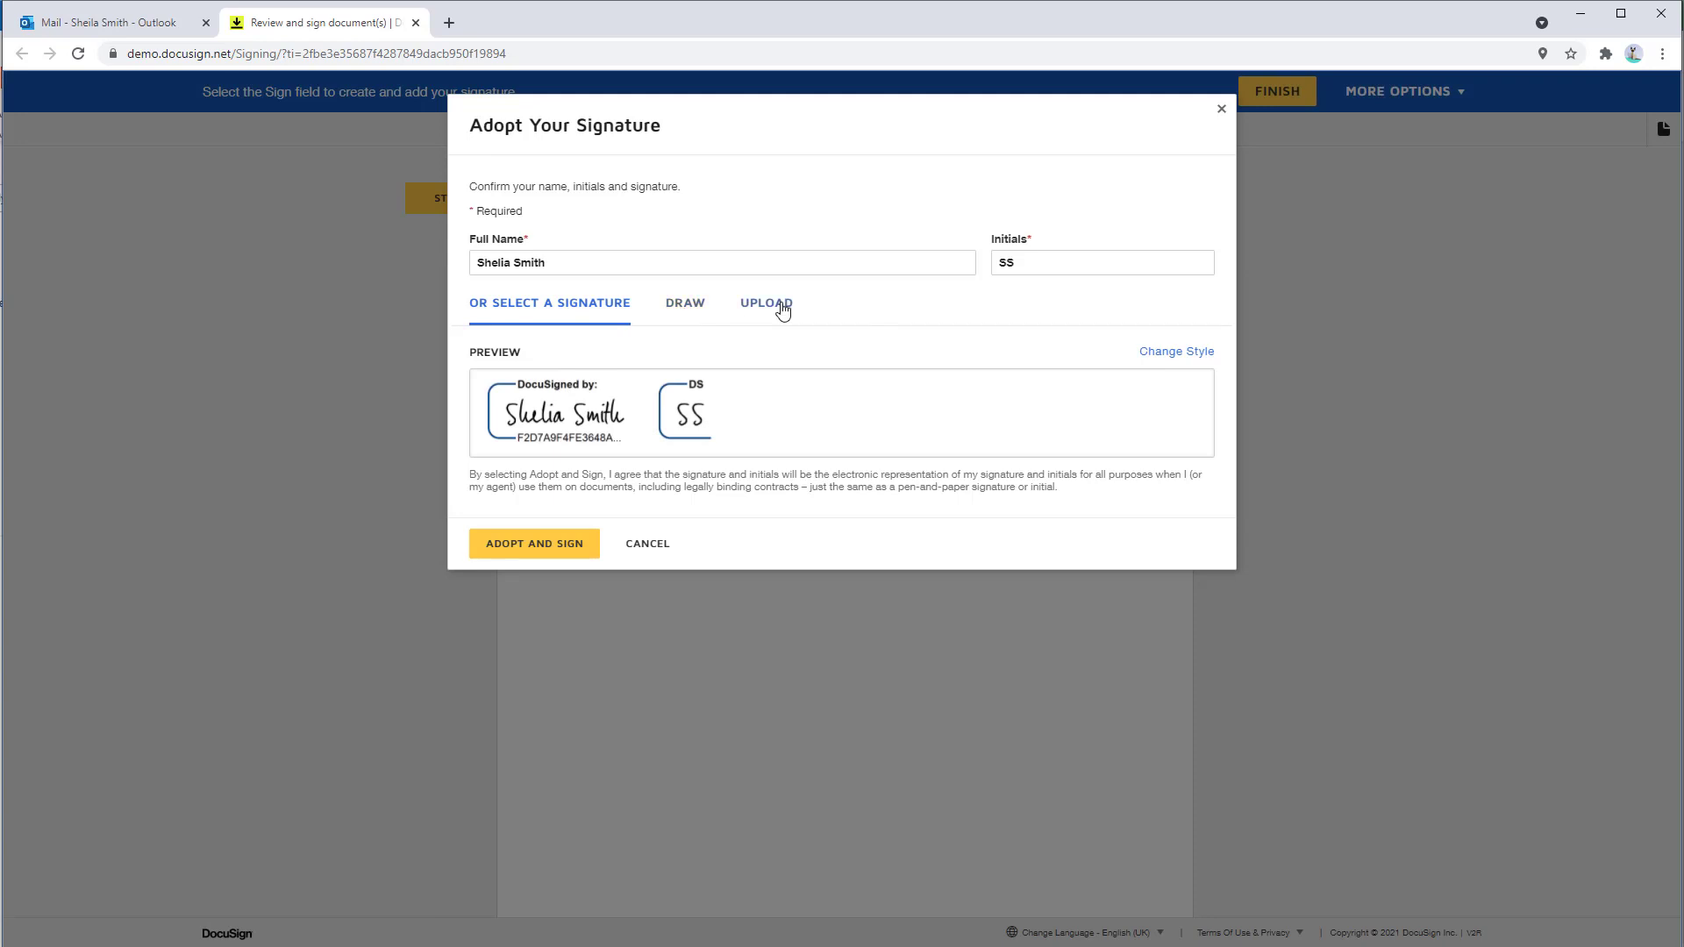
left_click(551, 544)
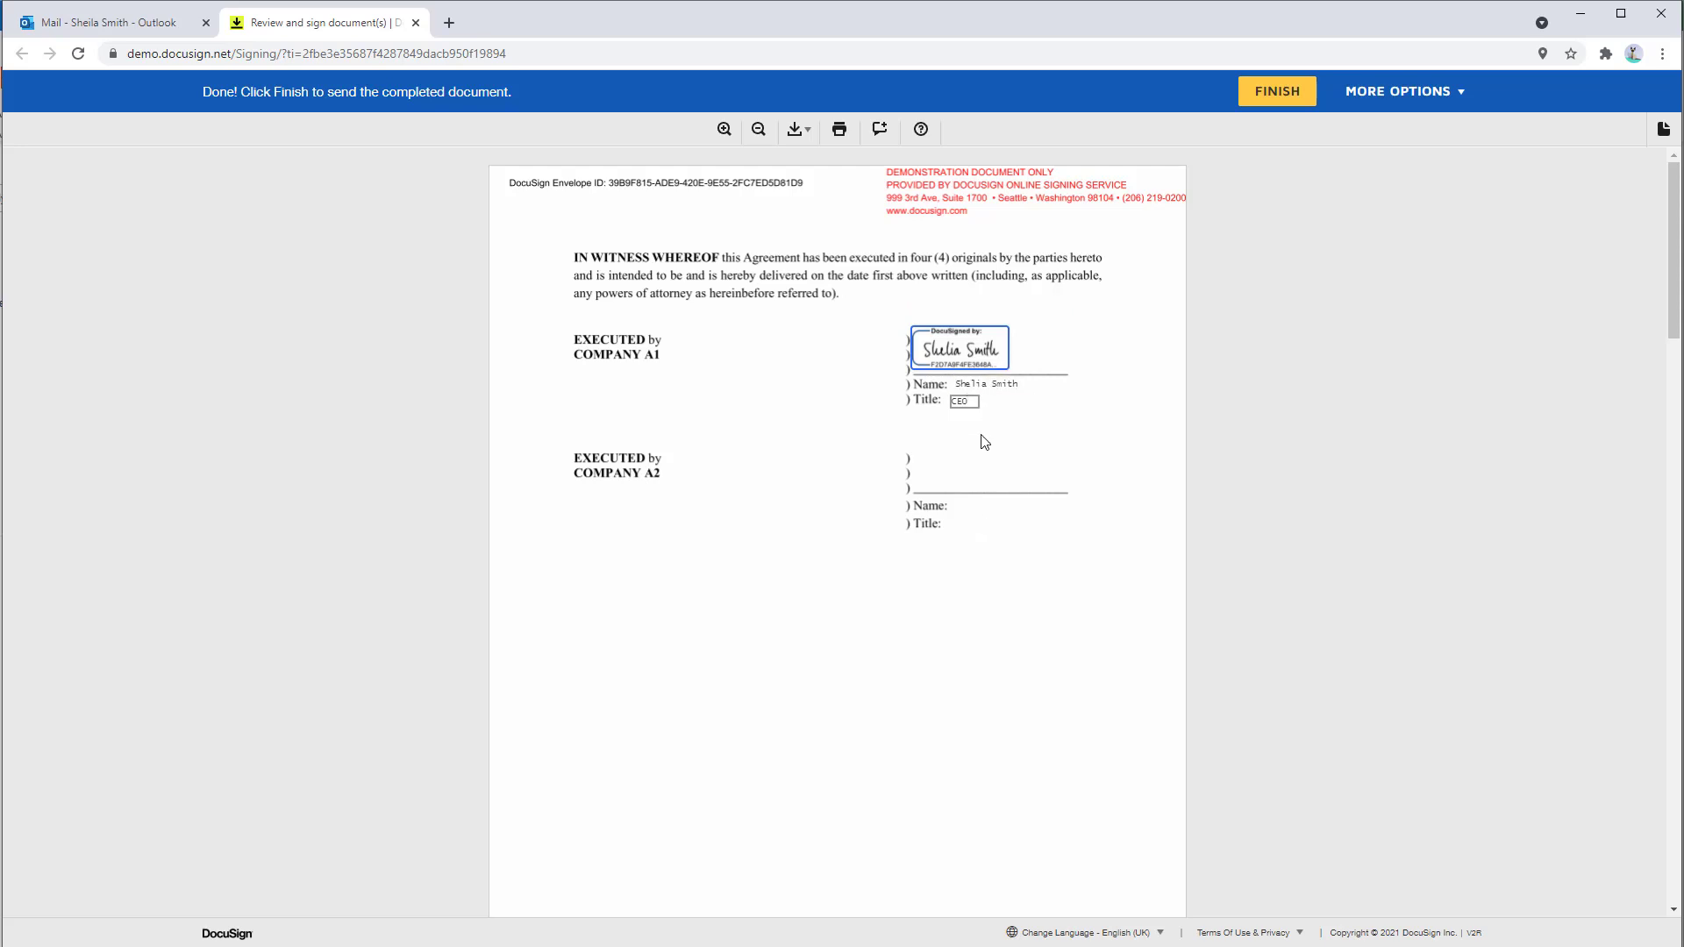
left_click(1281, 97)
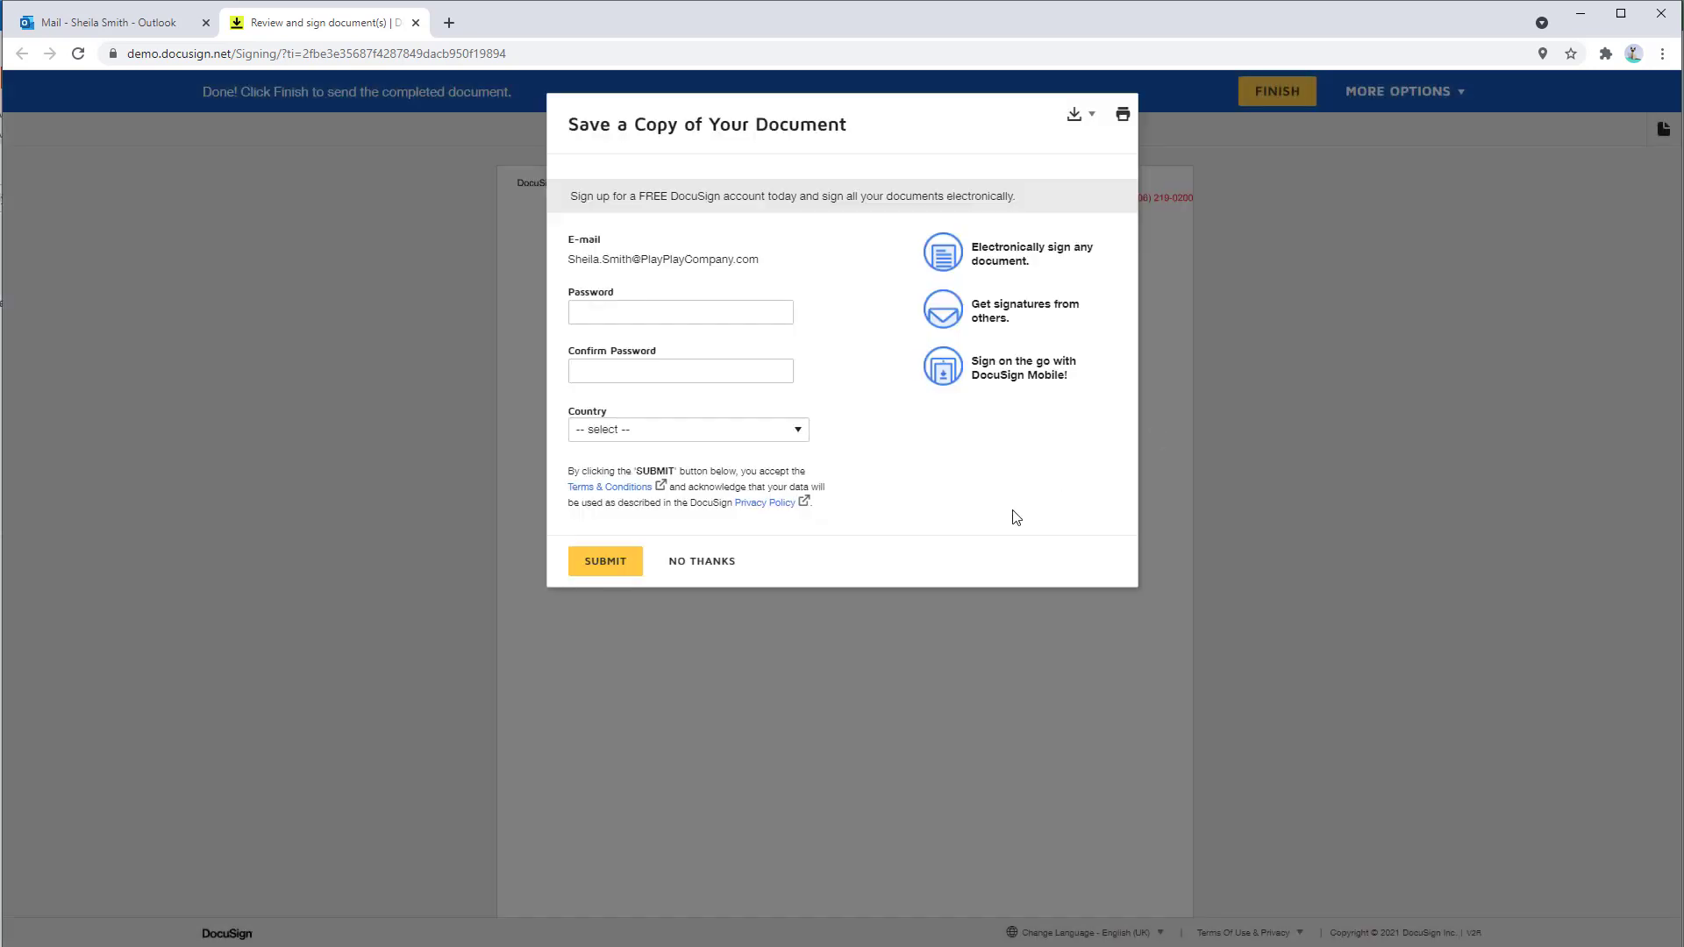
left_click(701, 563)
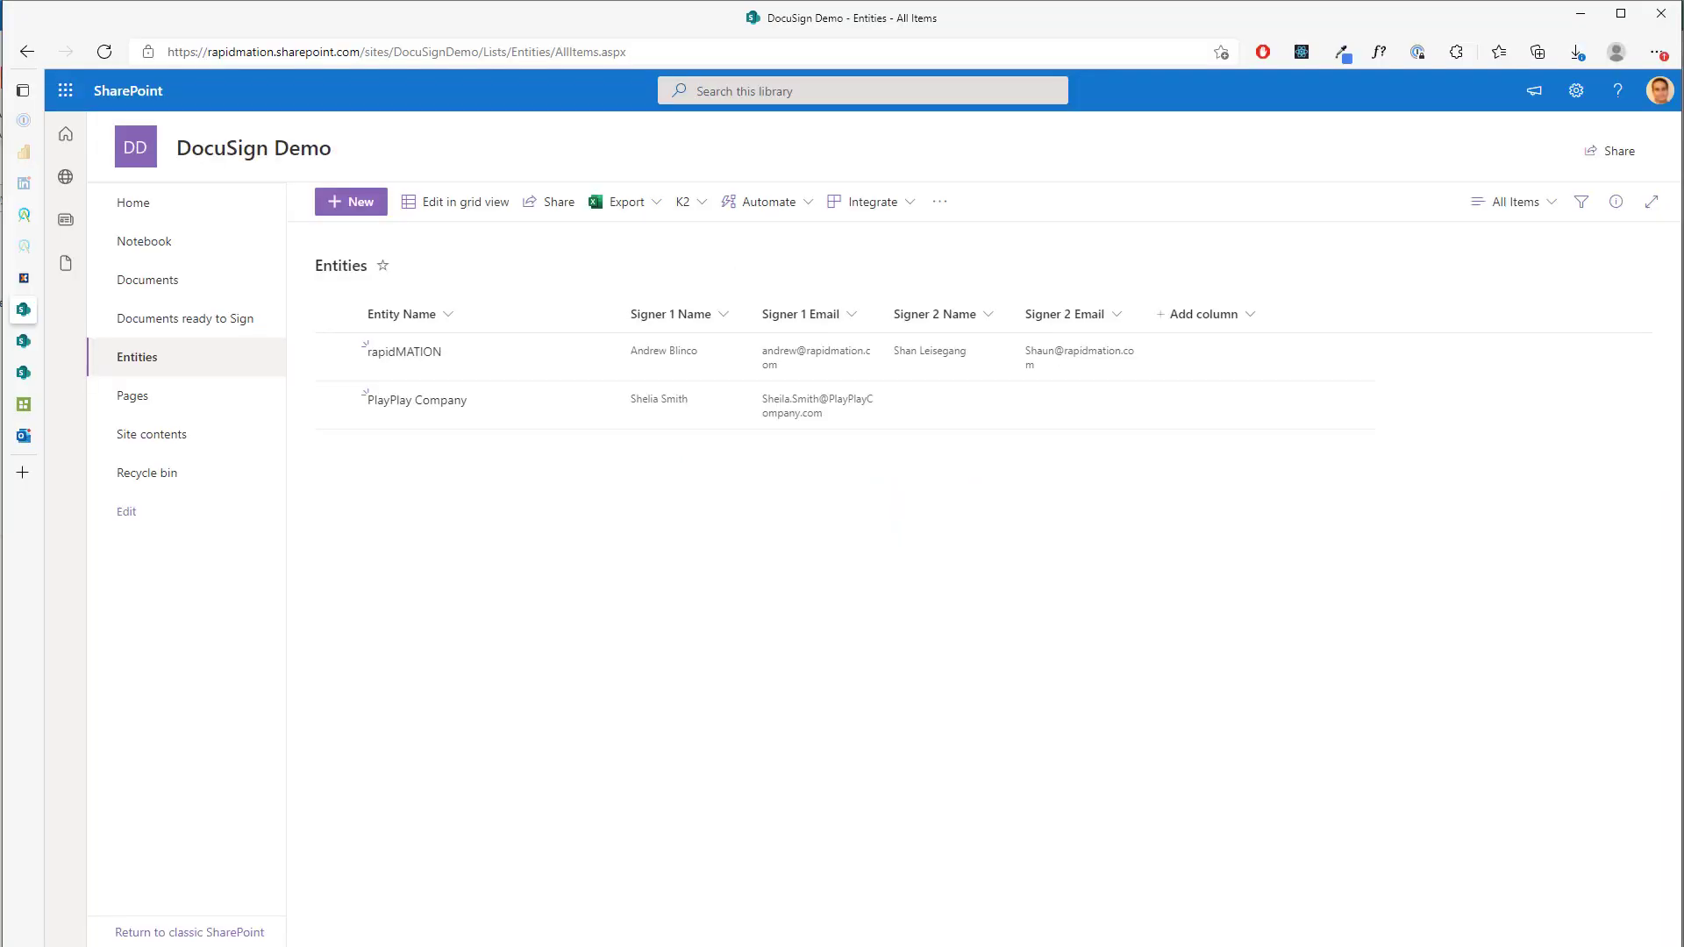
- Return to the Document Signing view flow in K2 and examine the Envelope Status check with its Signed and Not Signed branches
left_click(41, 403)
scroll(1144, 630, "down", 3)
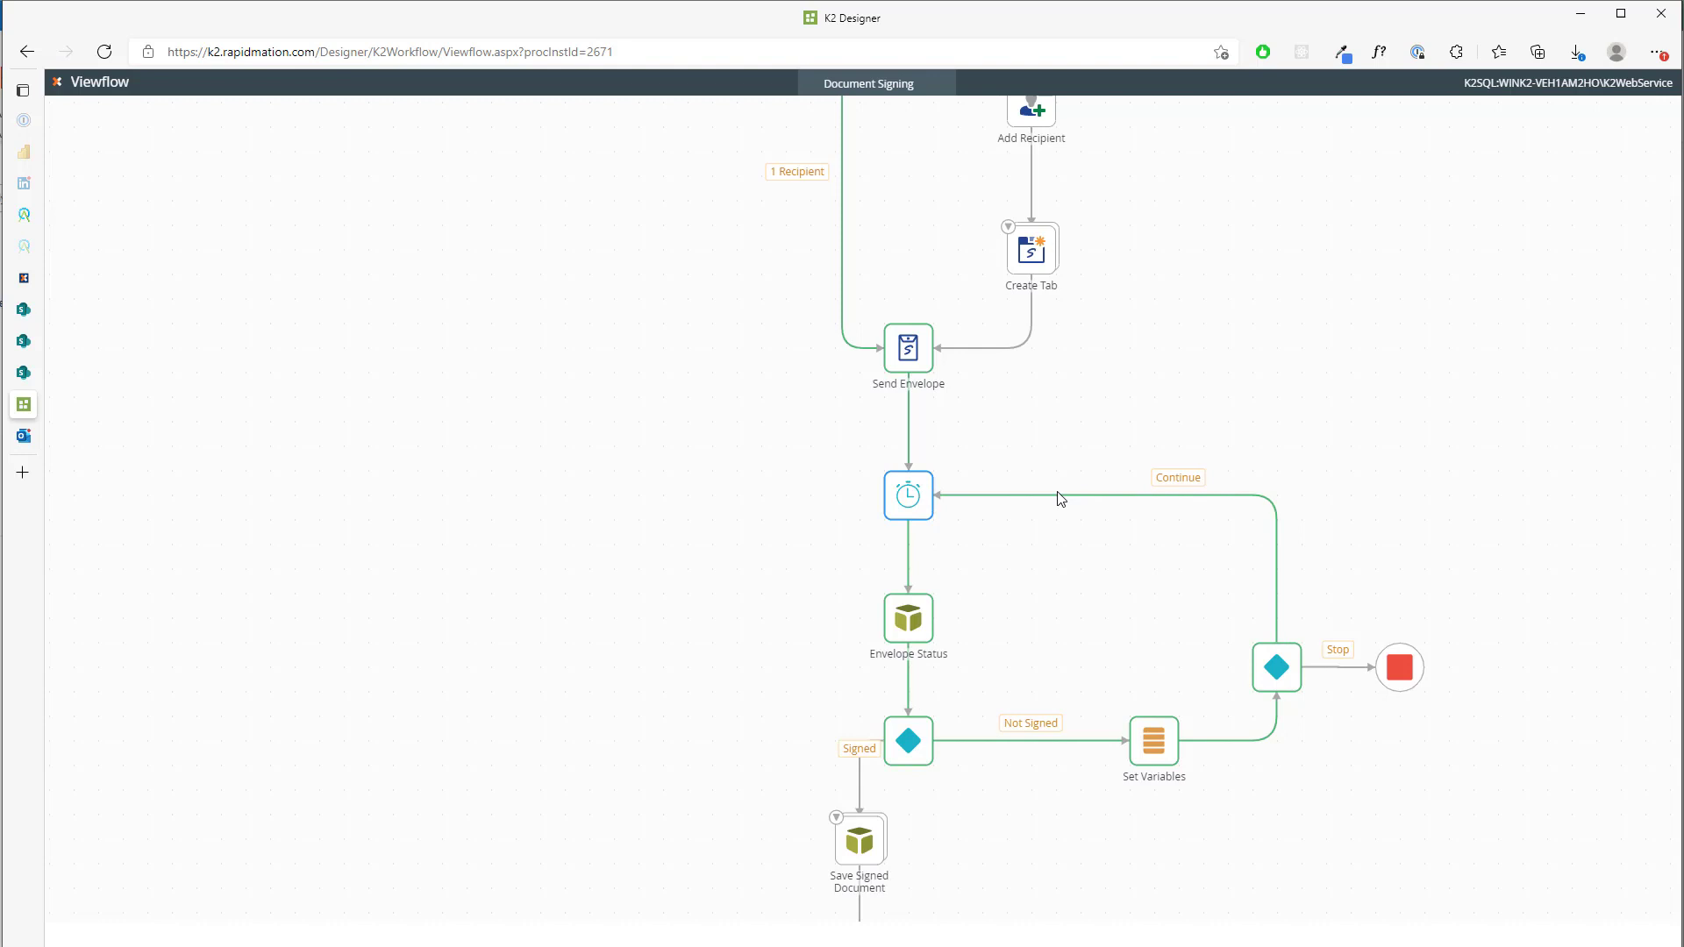
scroll(1064, 618, "down", 4)
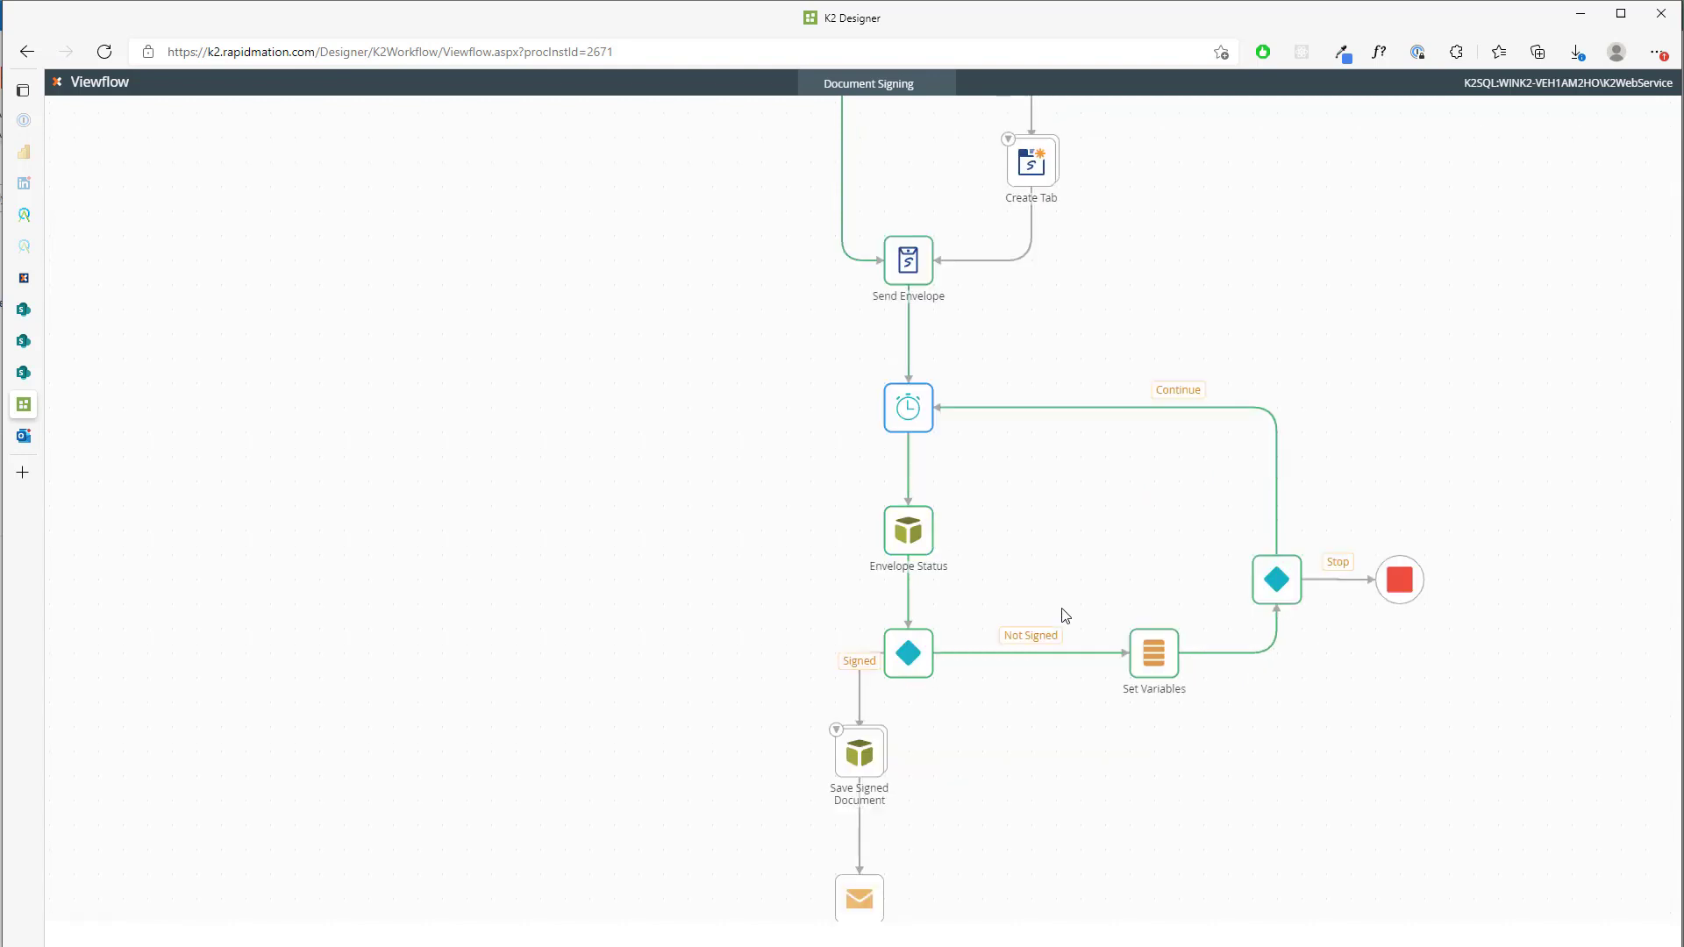
scroll(1064, 617, "up", 1)
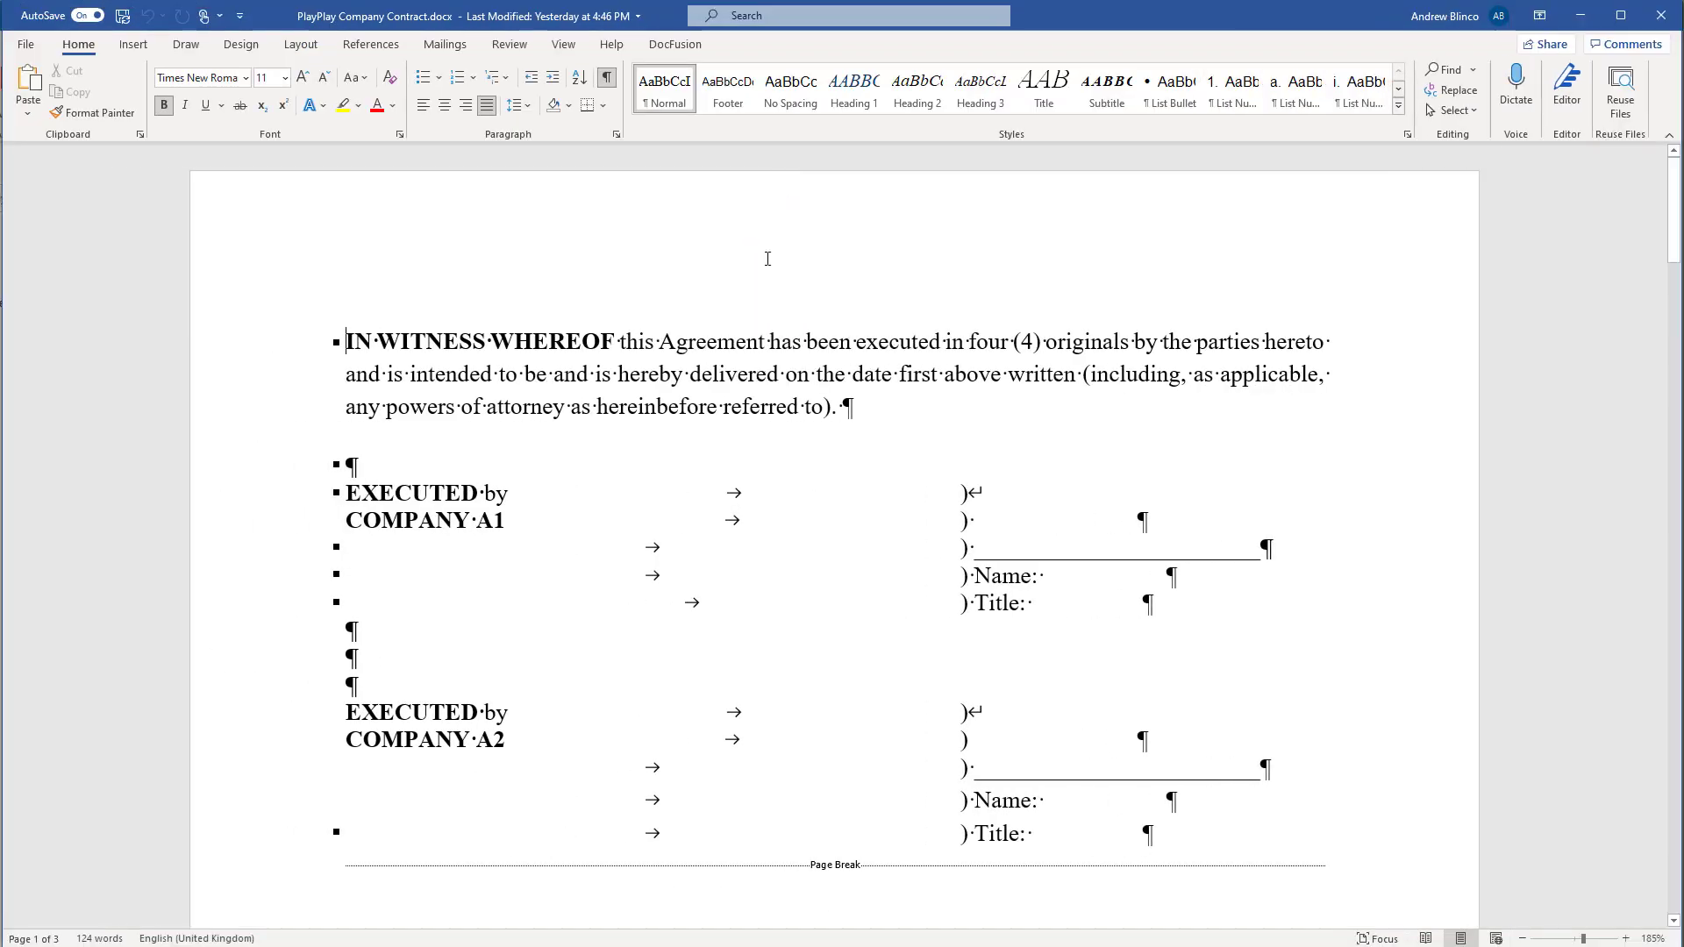
- Hide the formatting marks in the Word contract and colour the invisible <<Signature1>> placeholder beside Company A1 red
key("ctrl+shift+8")
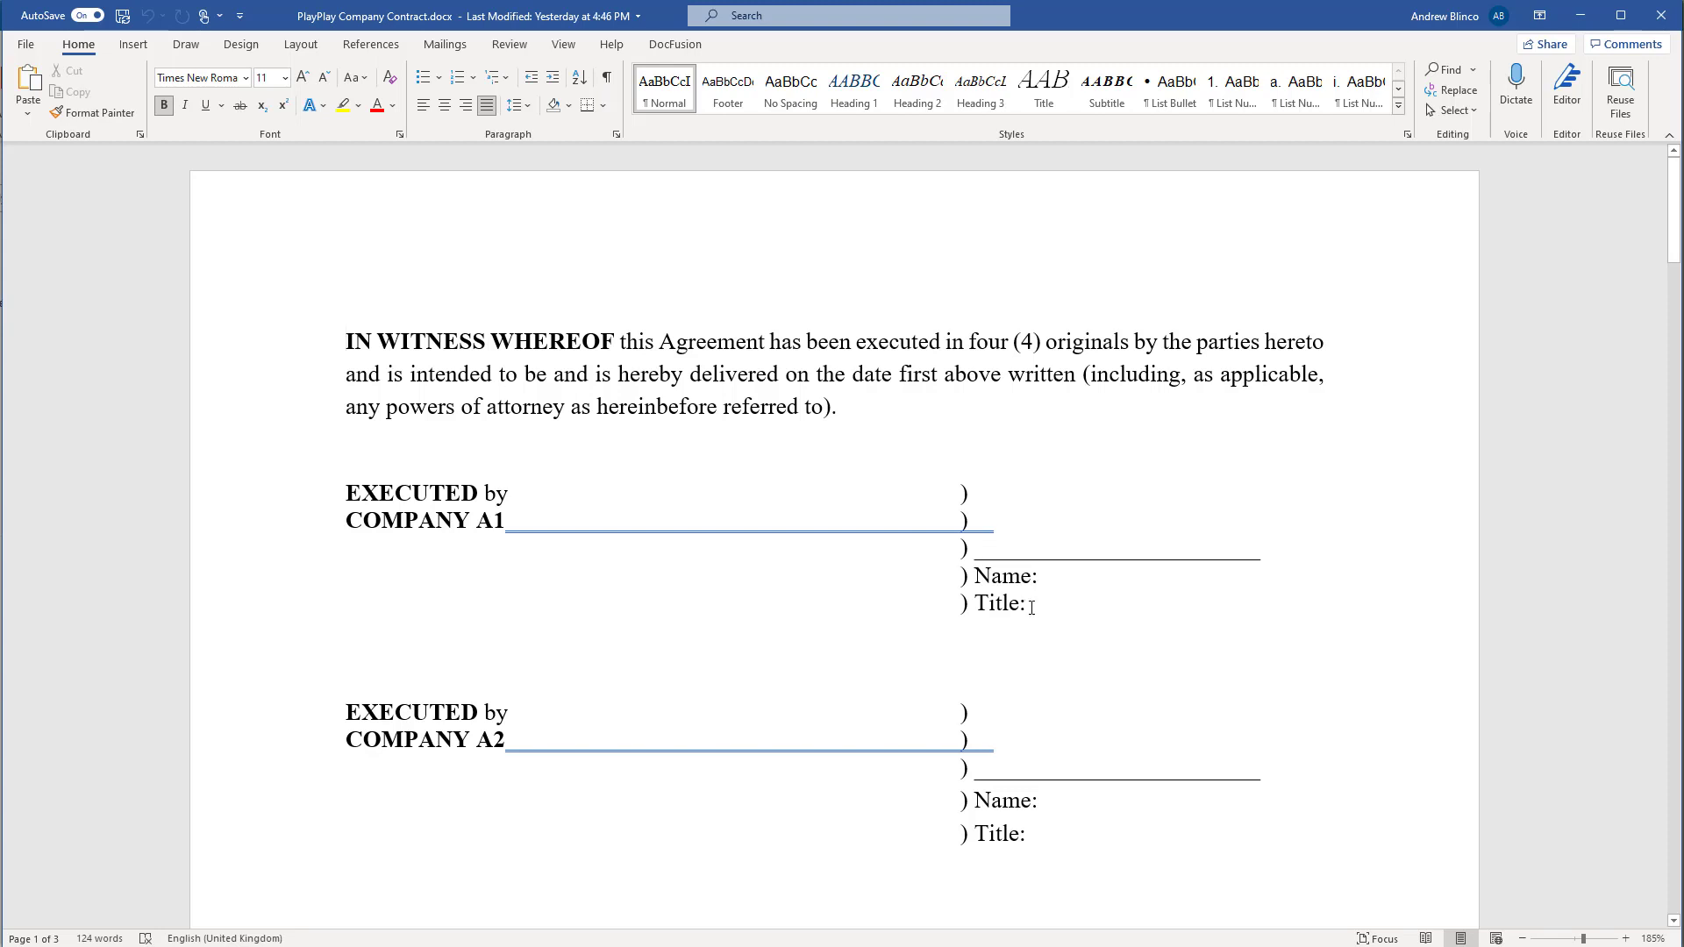
left_click_drag(988, 509, 1157, 521)
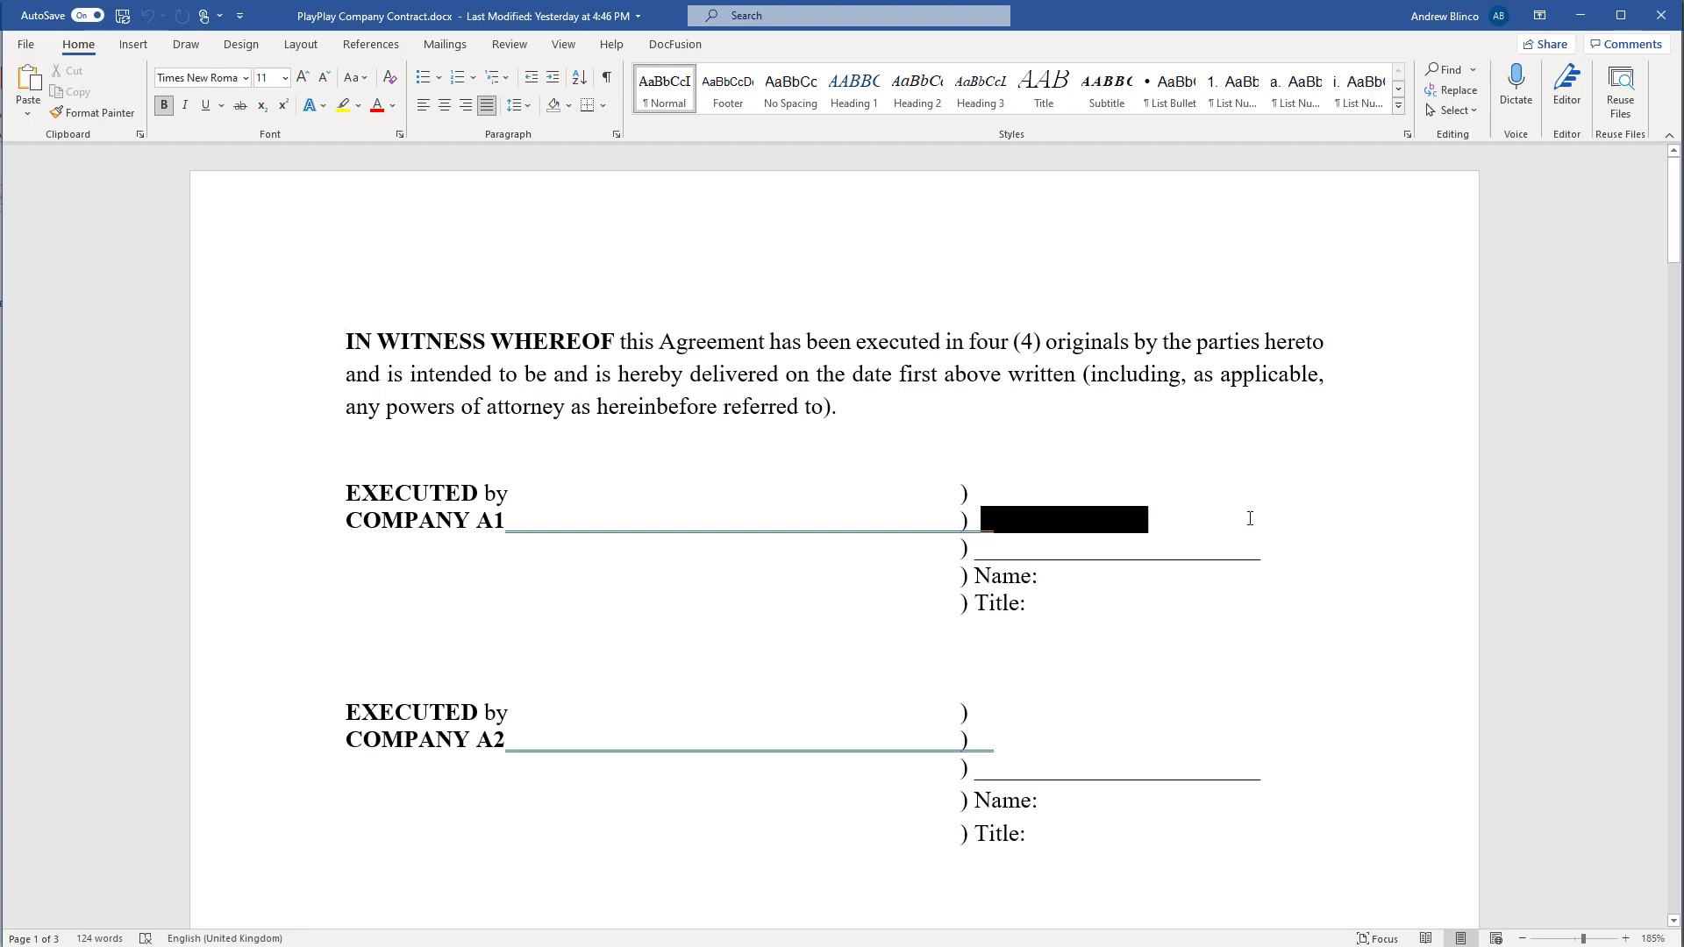
left_click(377, 106)
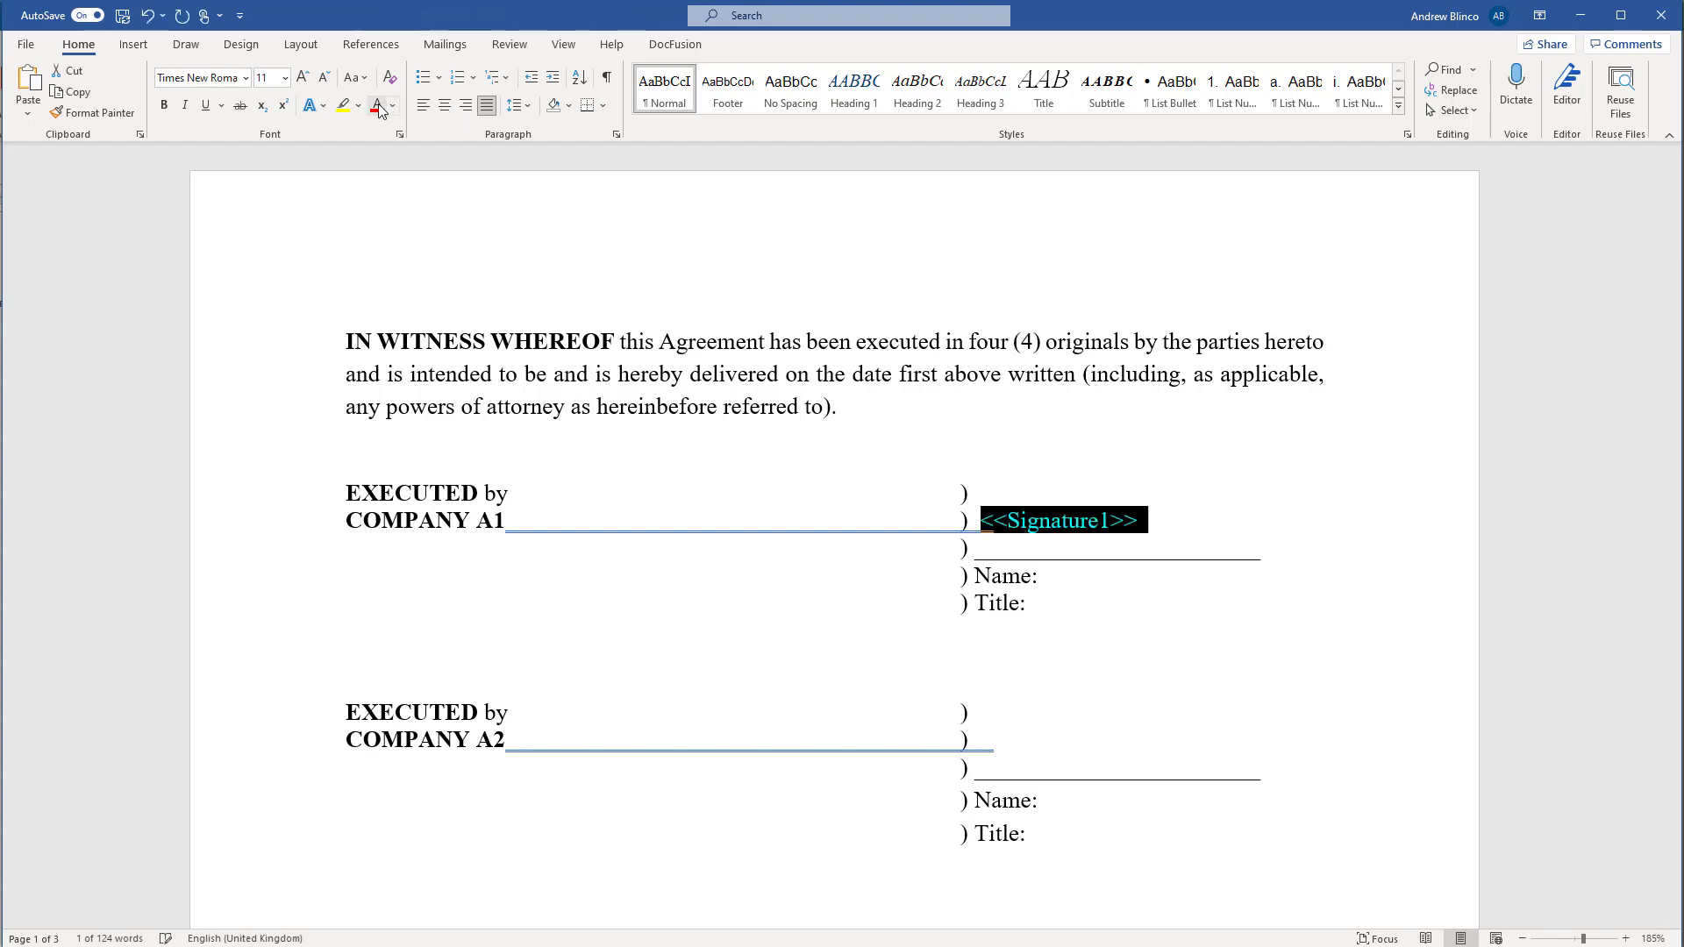
- Colour Company A1's Name and Title lines red, including the <<Name1>> and <<Title1>> placeholders, and deselect the text
left_click_drag(1226, 602, 973, 576)
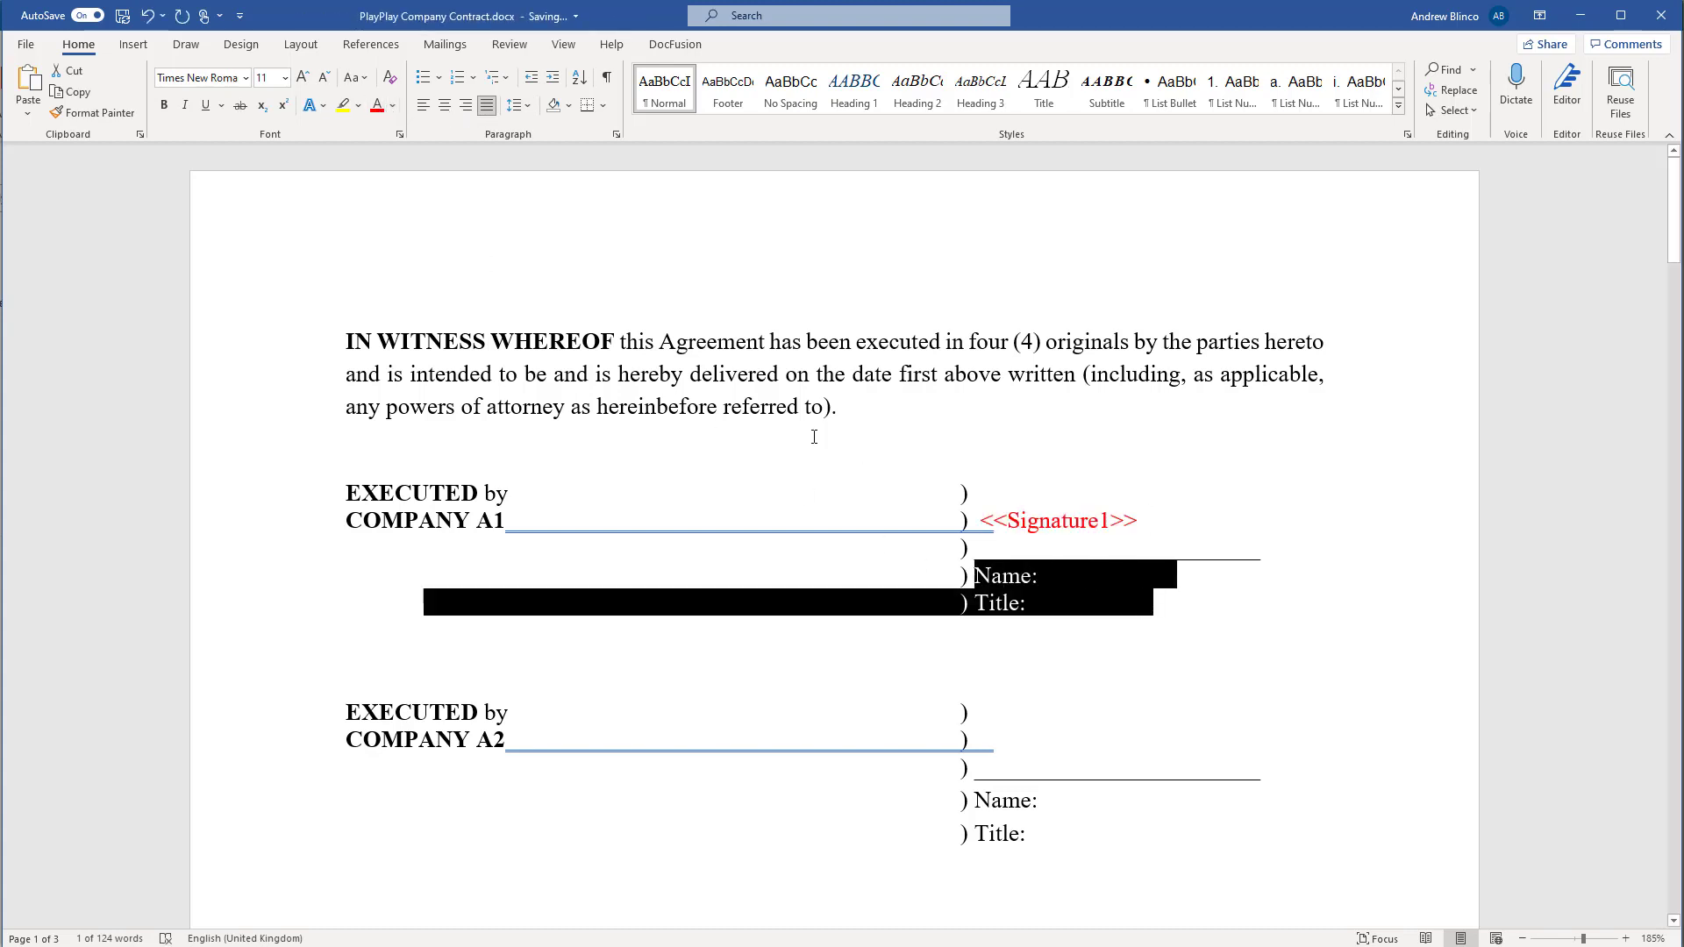
left_click(378, 108)
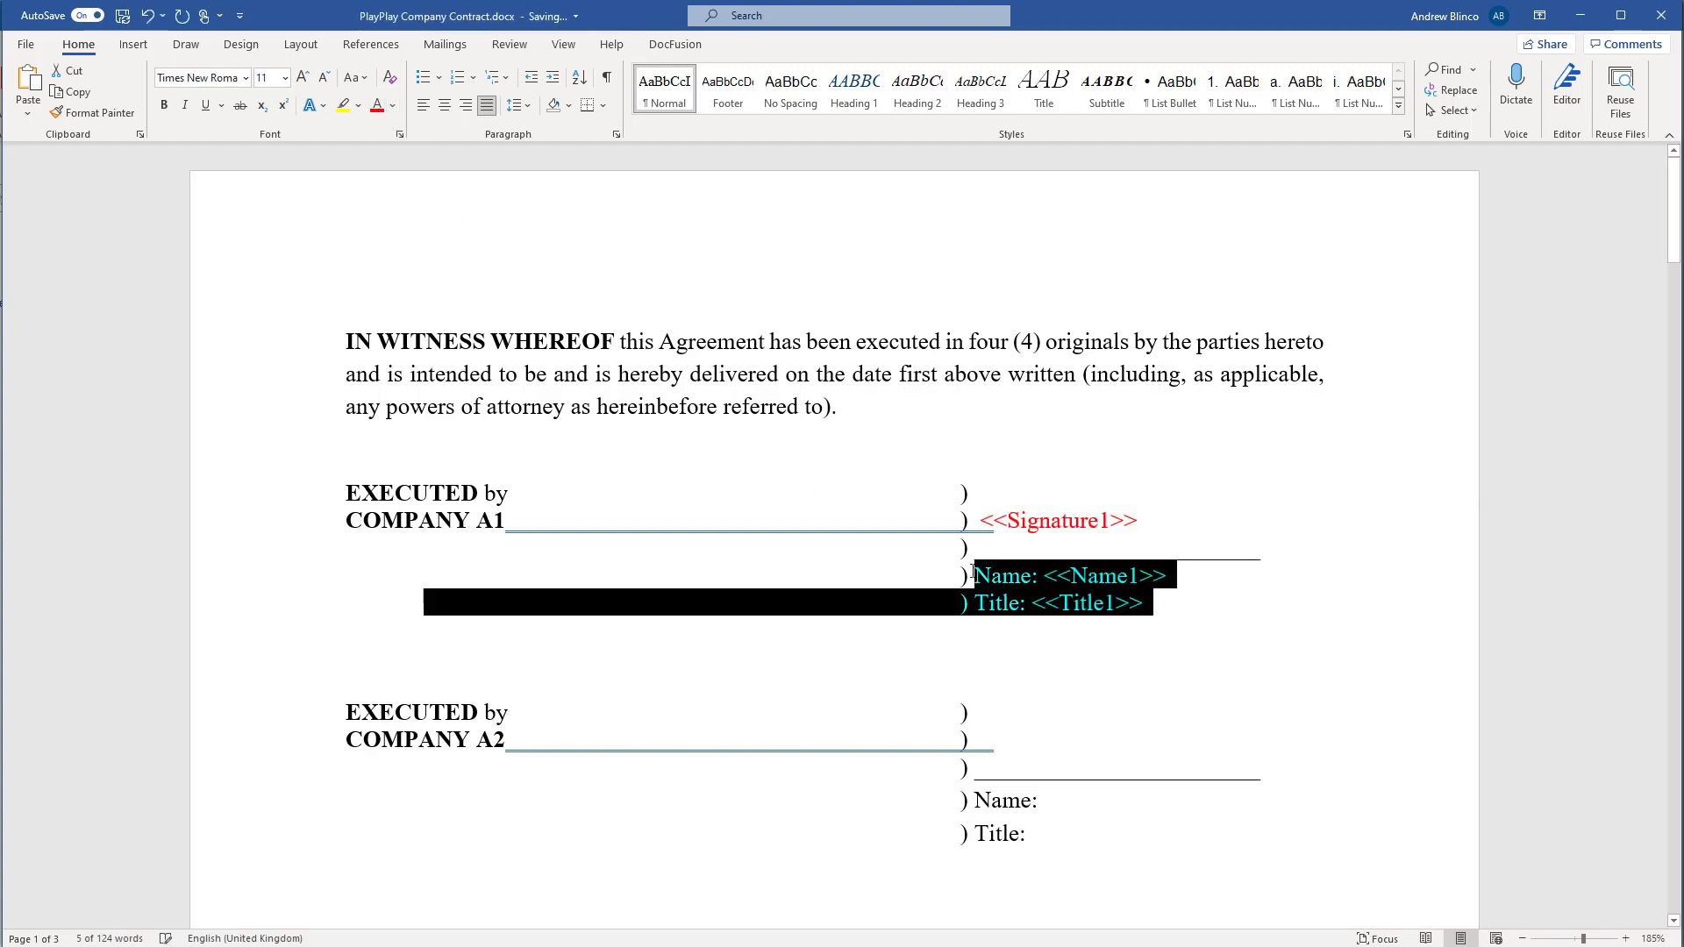
left_click(1199, 592)
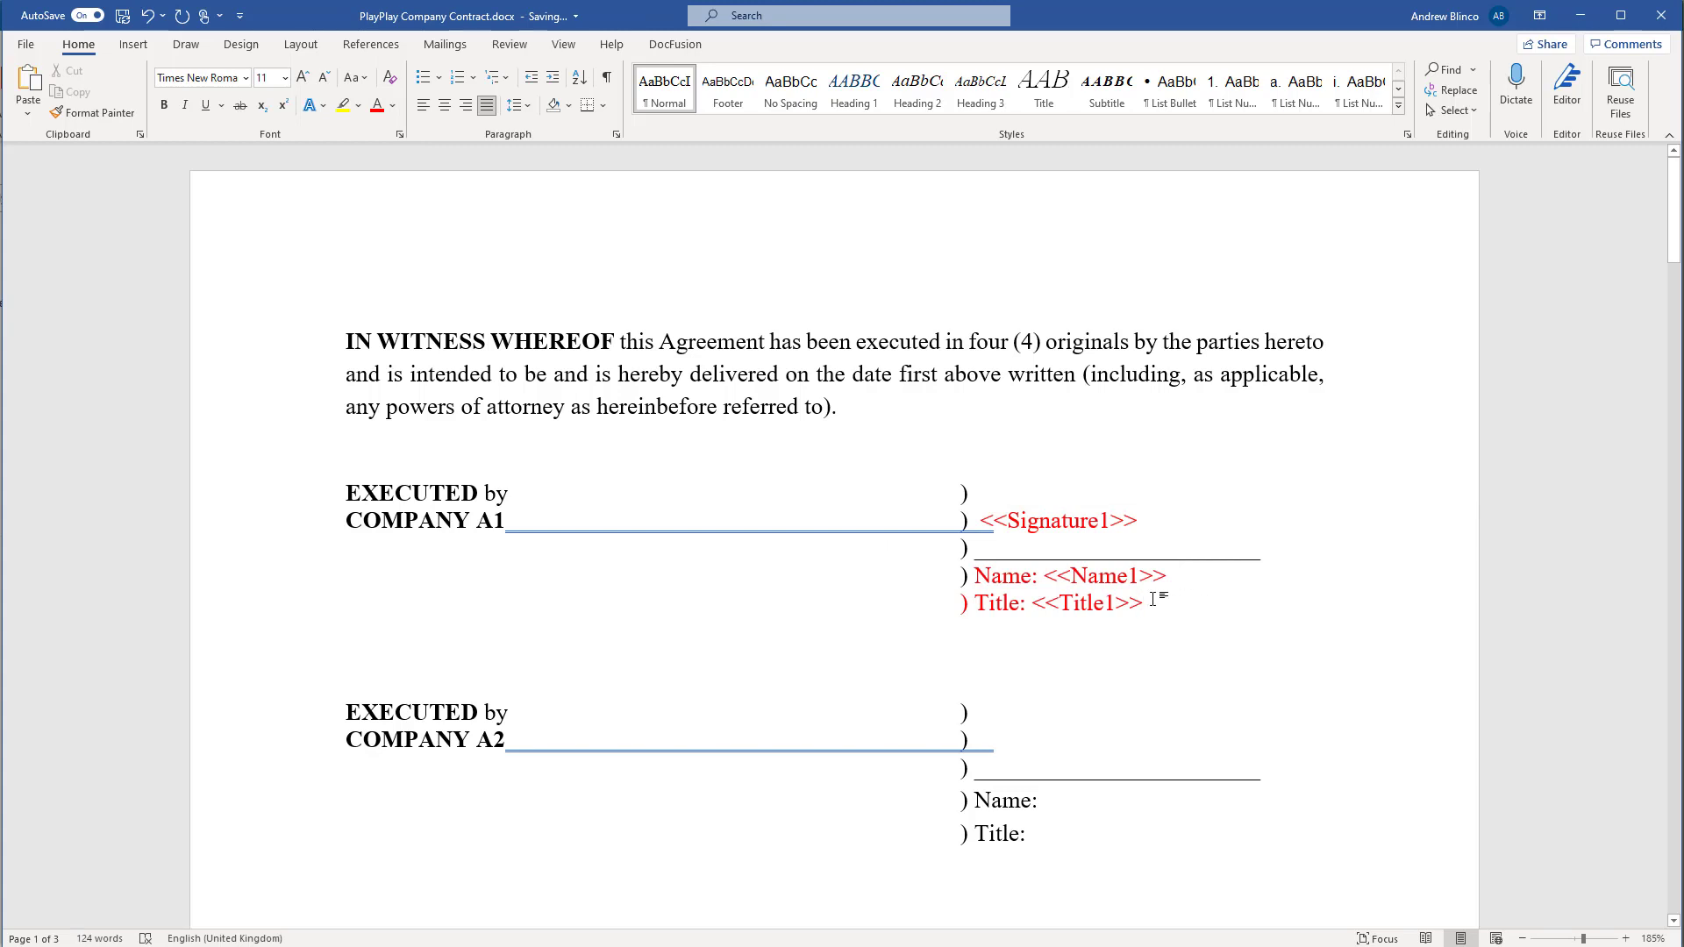
left_click_drag(1157, 602, 1076, 604)
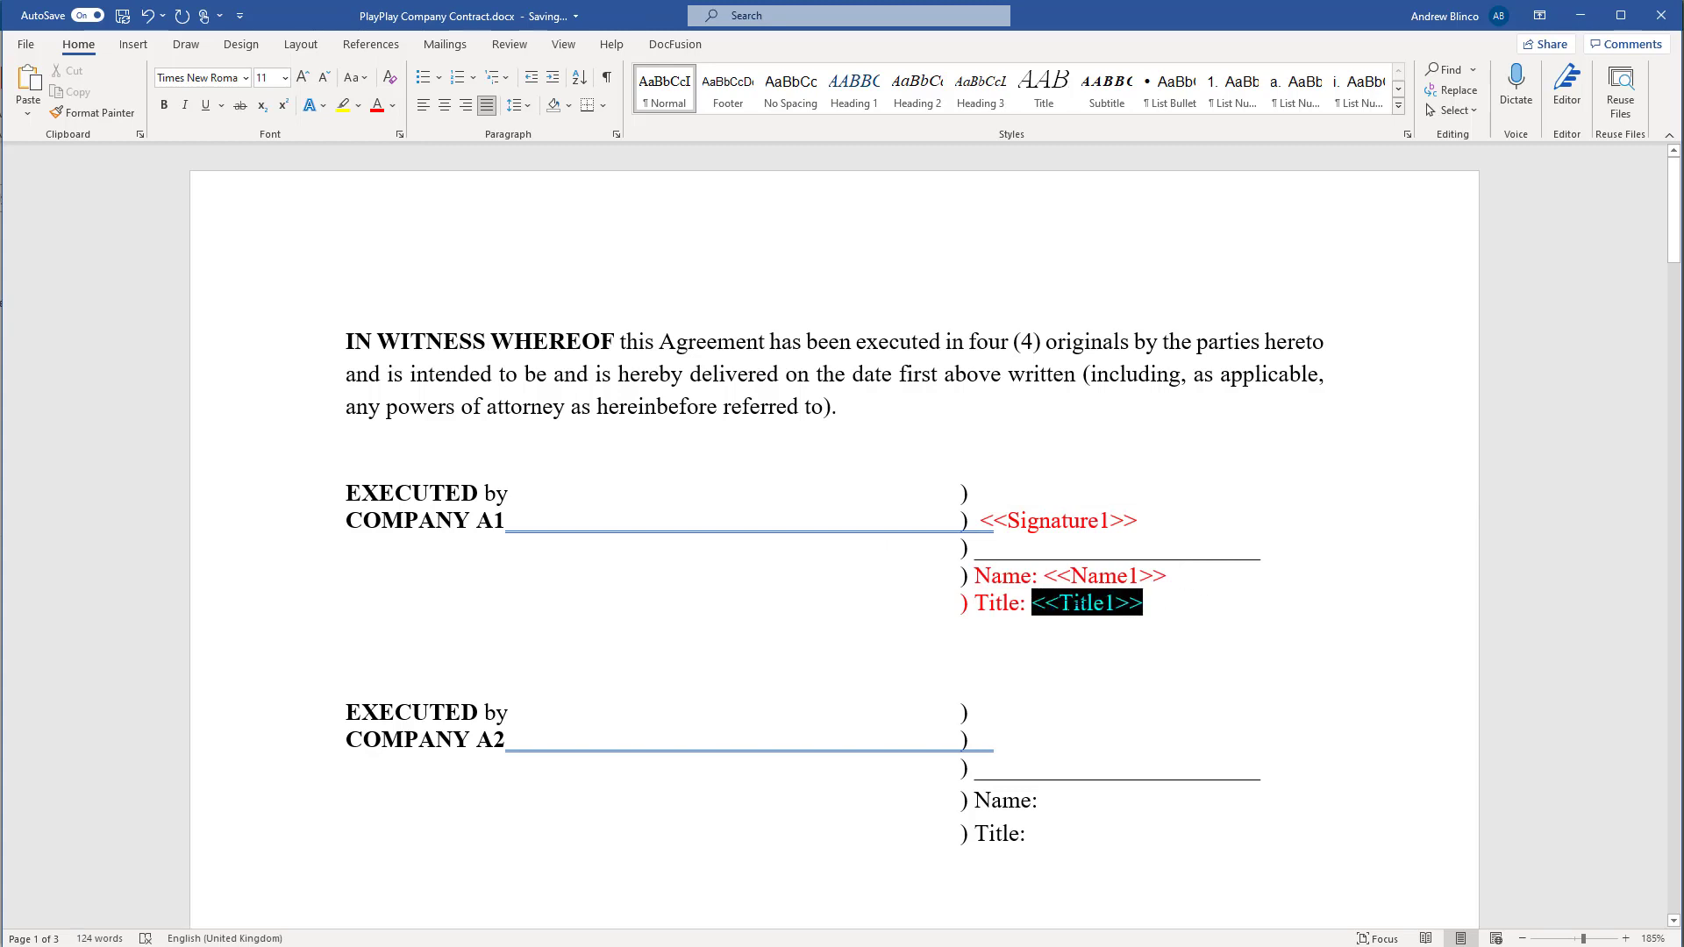
left_click(1195, 624)
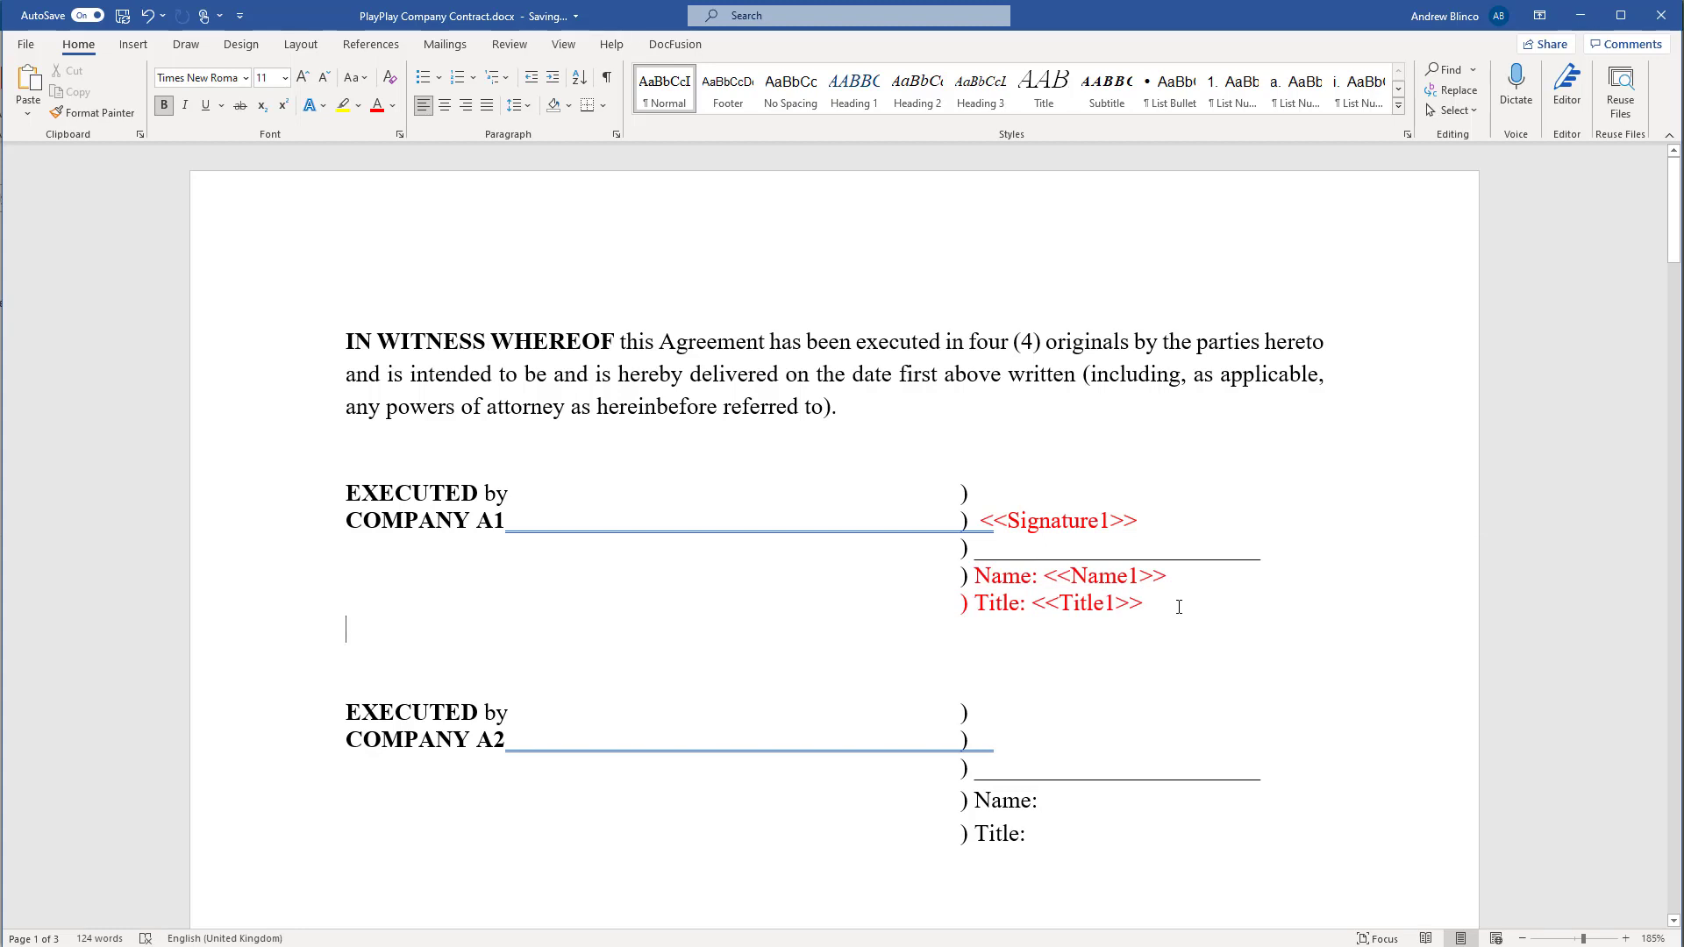
left_click(1179, 523)
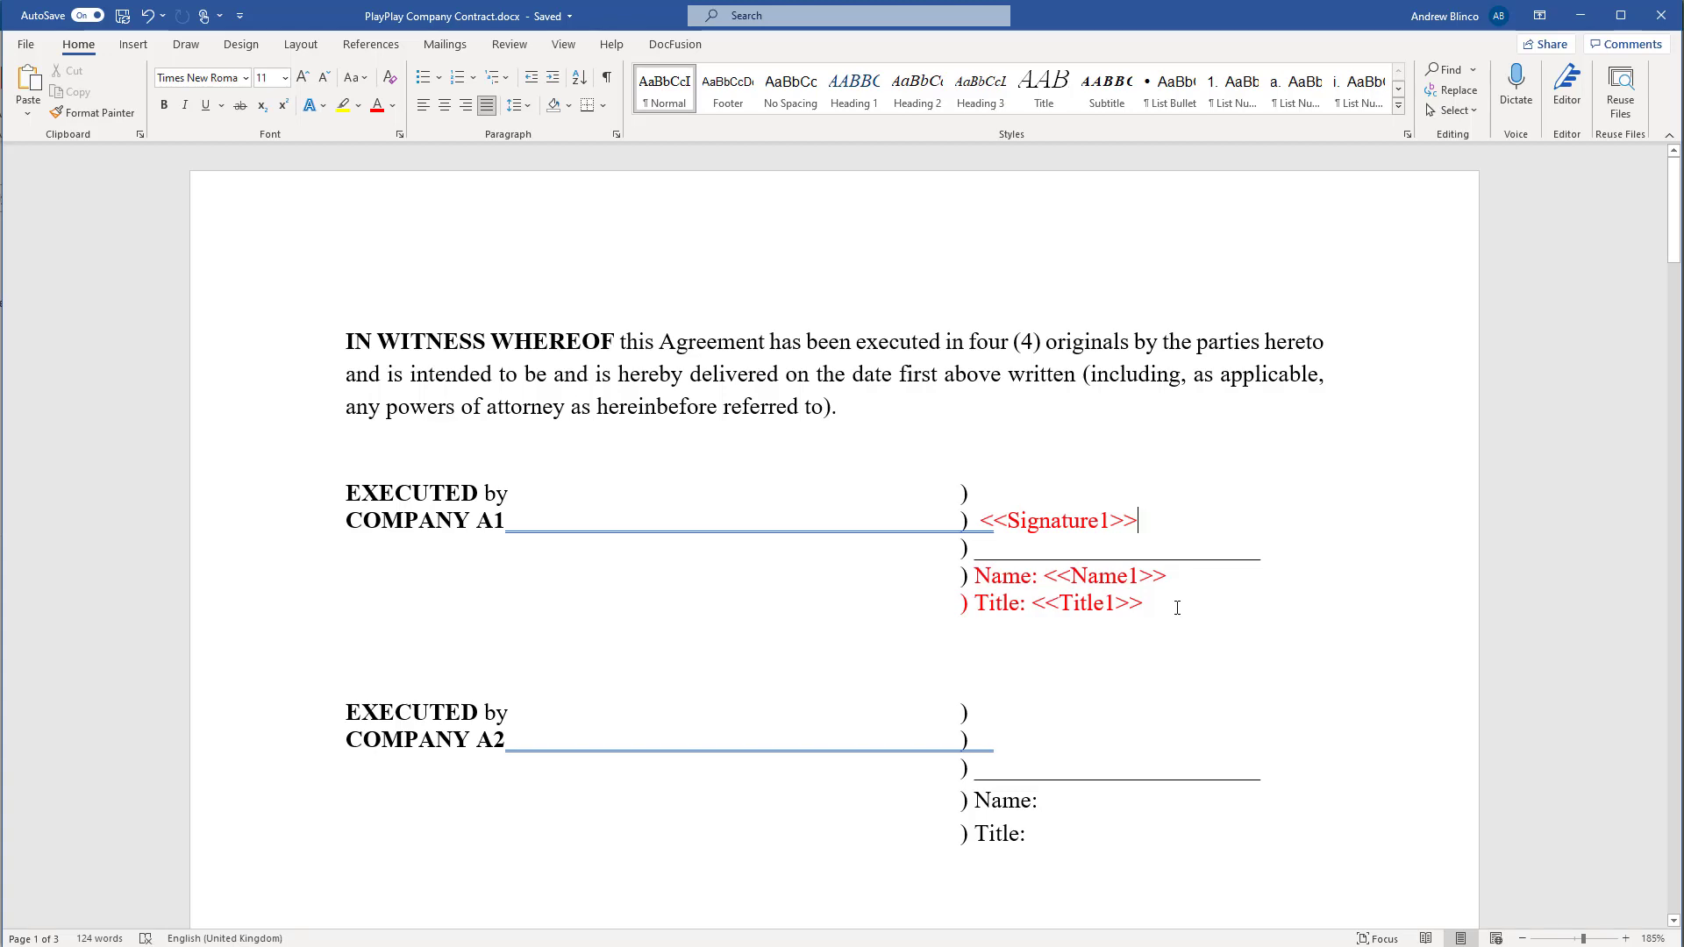
- Leave the Word contract, return to the signer's Outlook inbox and open the DocuSign completion e-mail for PlayPlay Company Contract.docx
left_click(1580, 15)
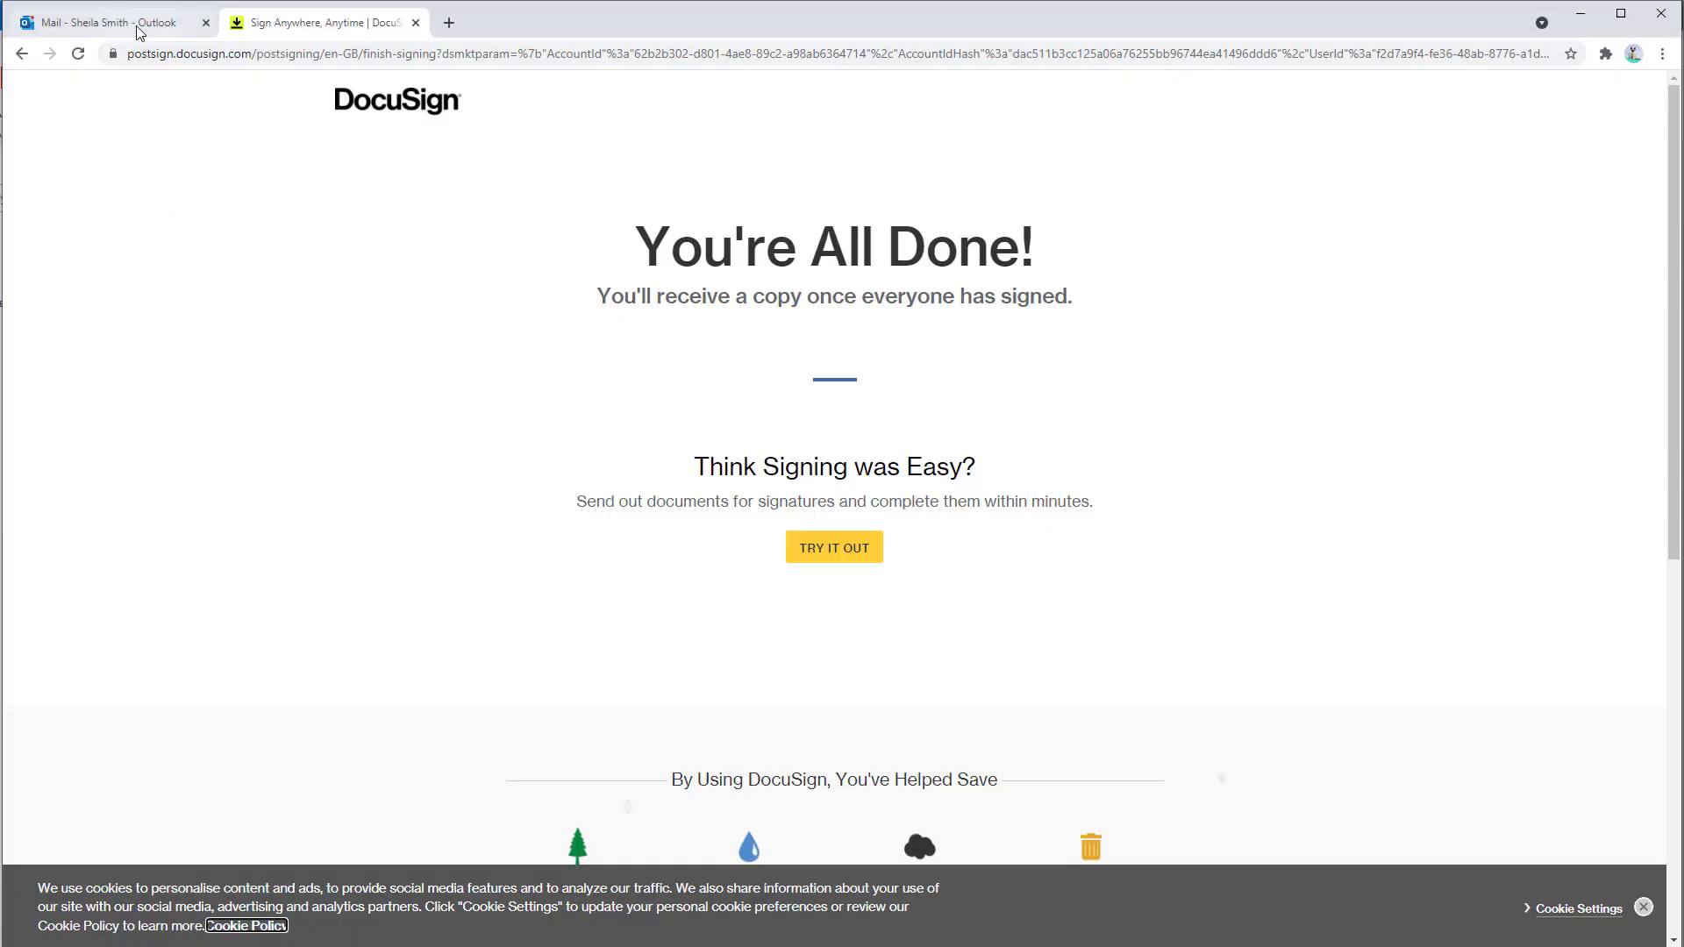
left_click(138, 25)
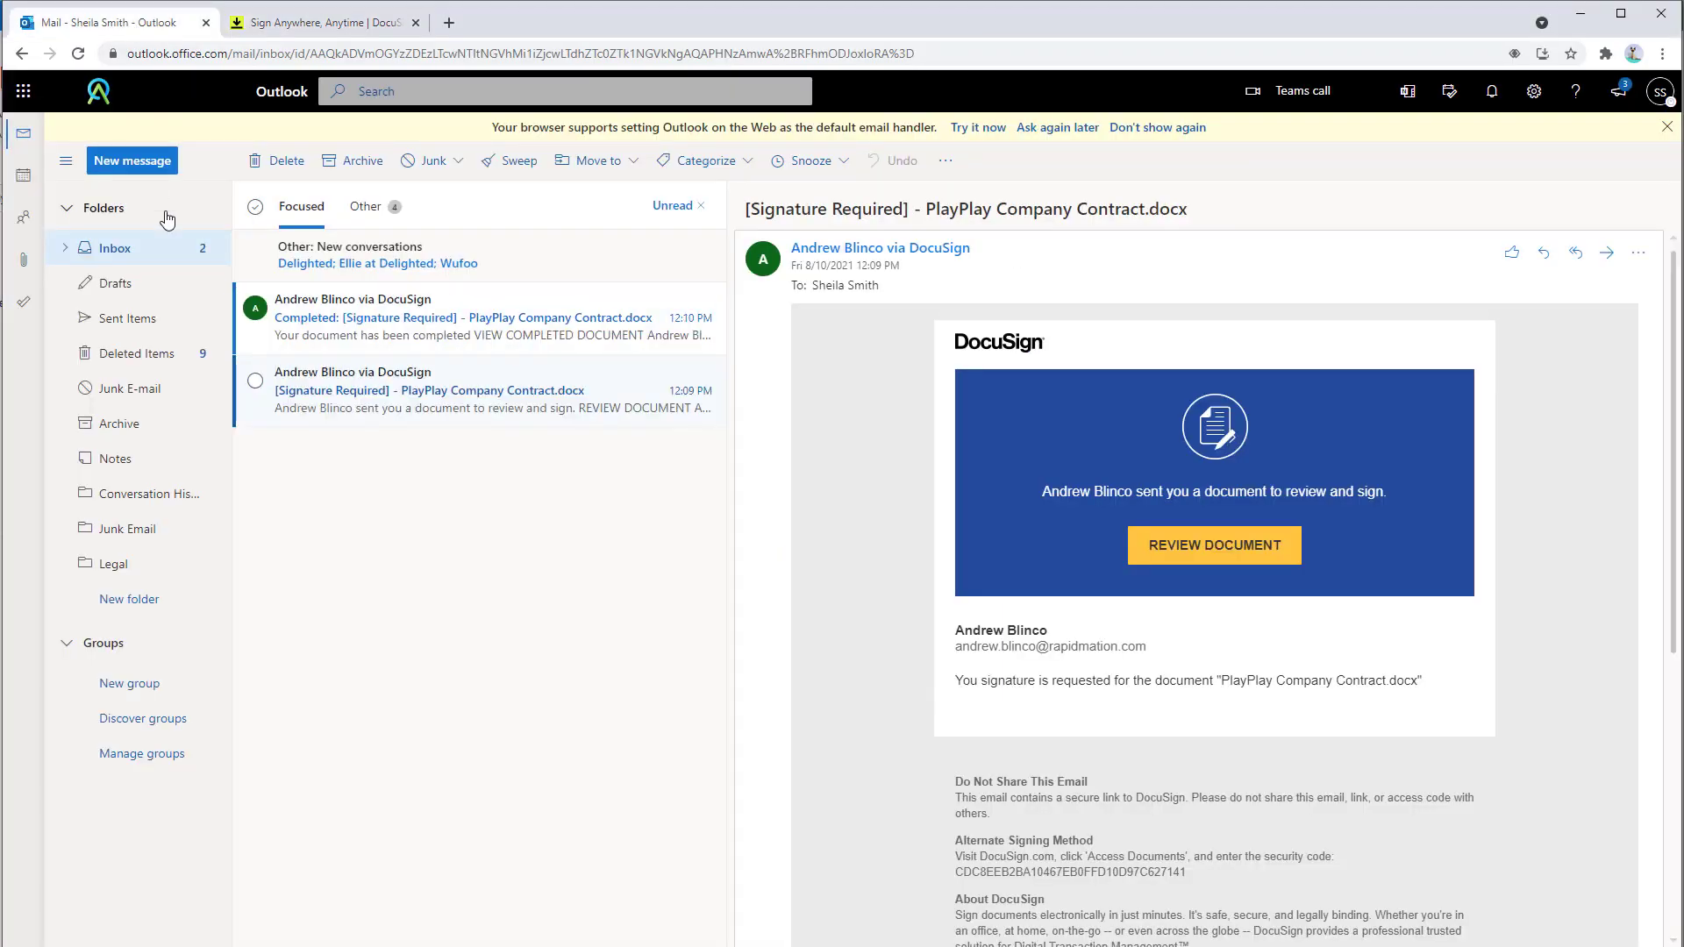
left_click(368, 330)
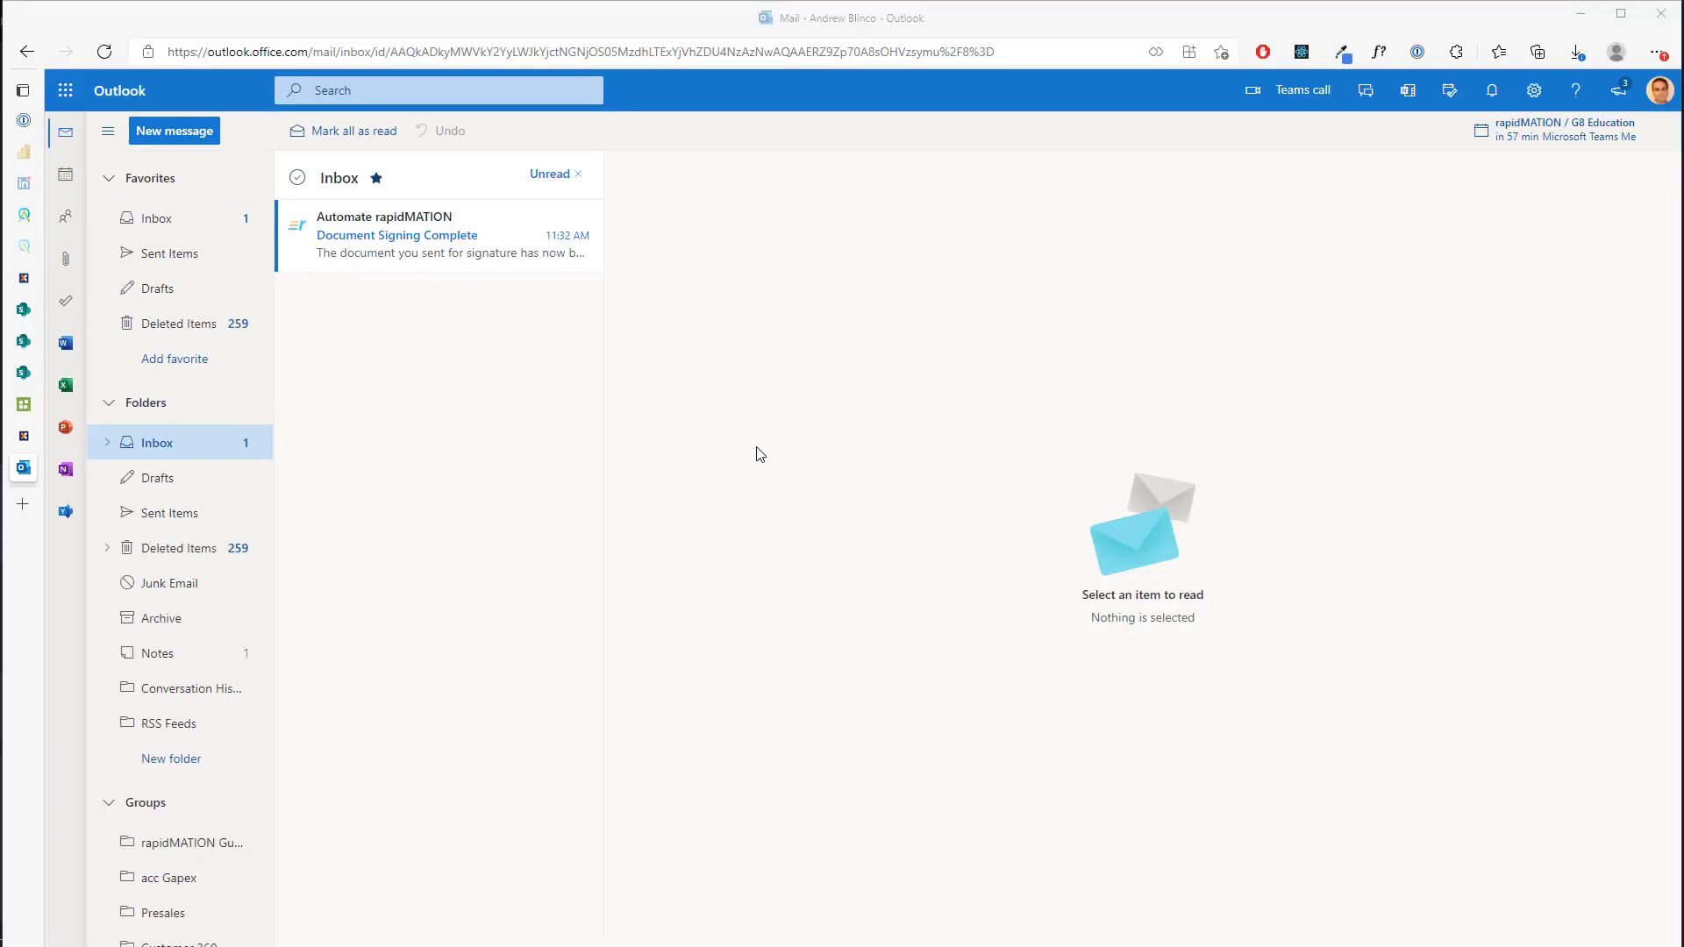
- Open the Document Signing Complete e-mail in the sender's Outlook inbox and view the signed contract linked in it
left_click(415, 255)
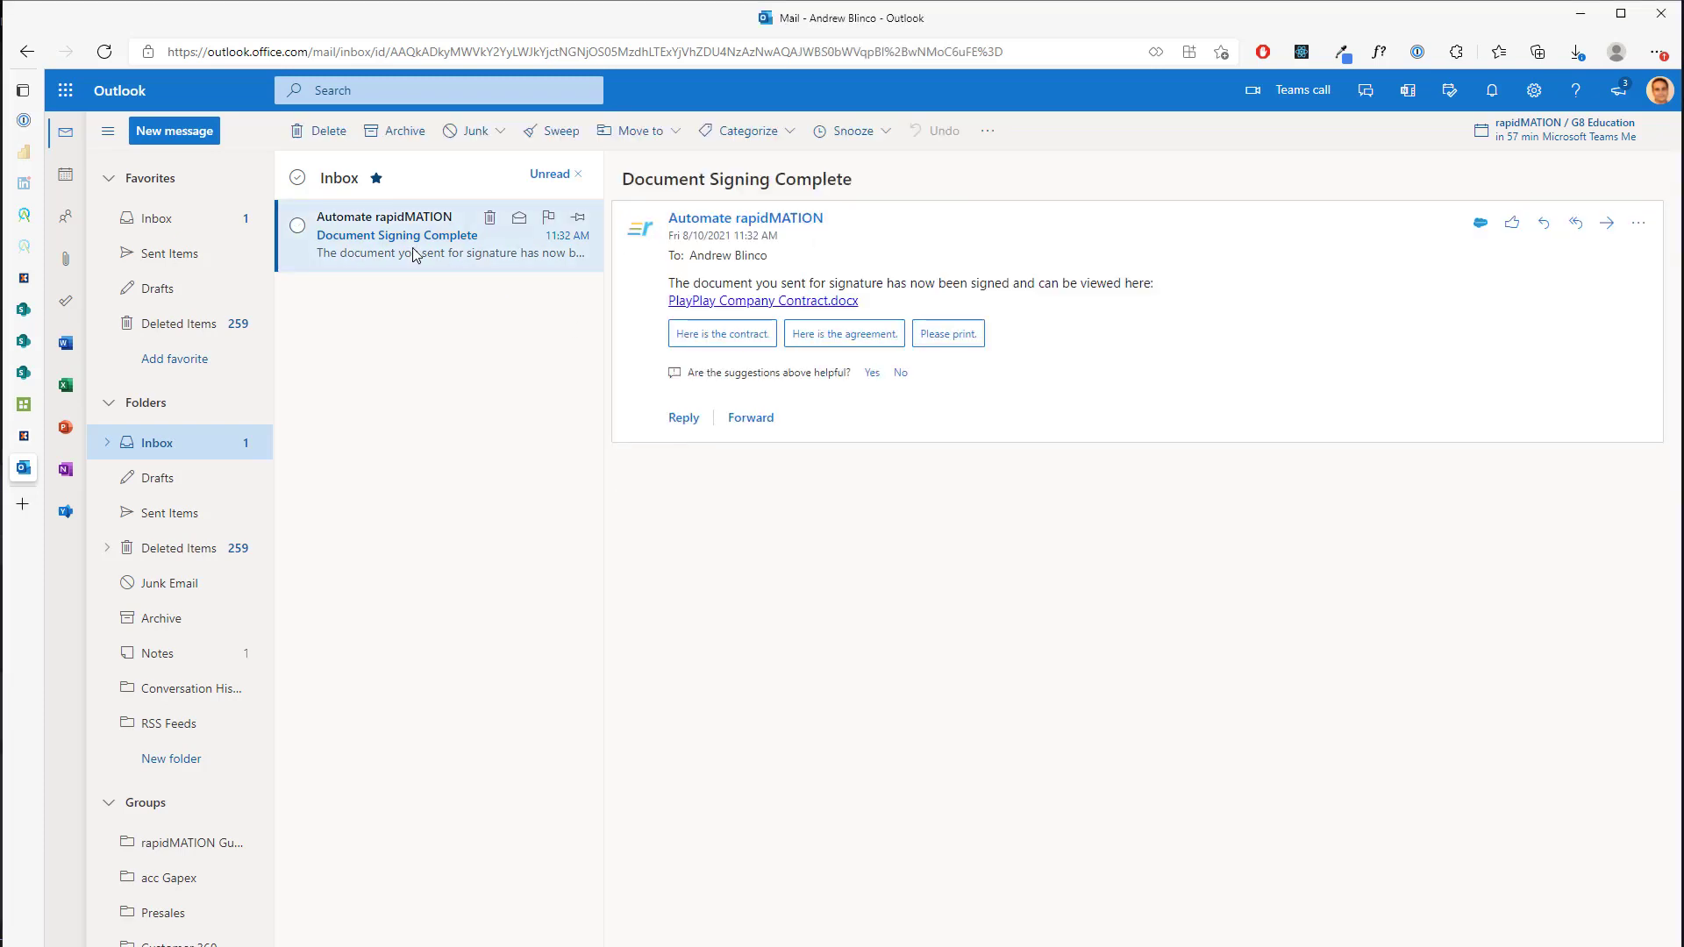
left_click(783, 300)
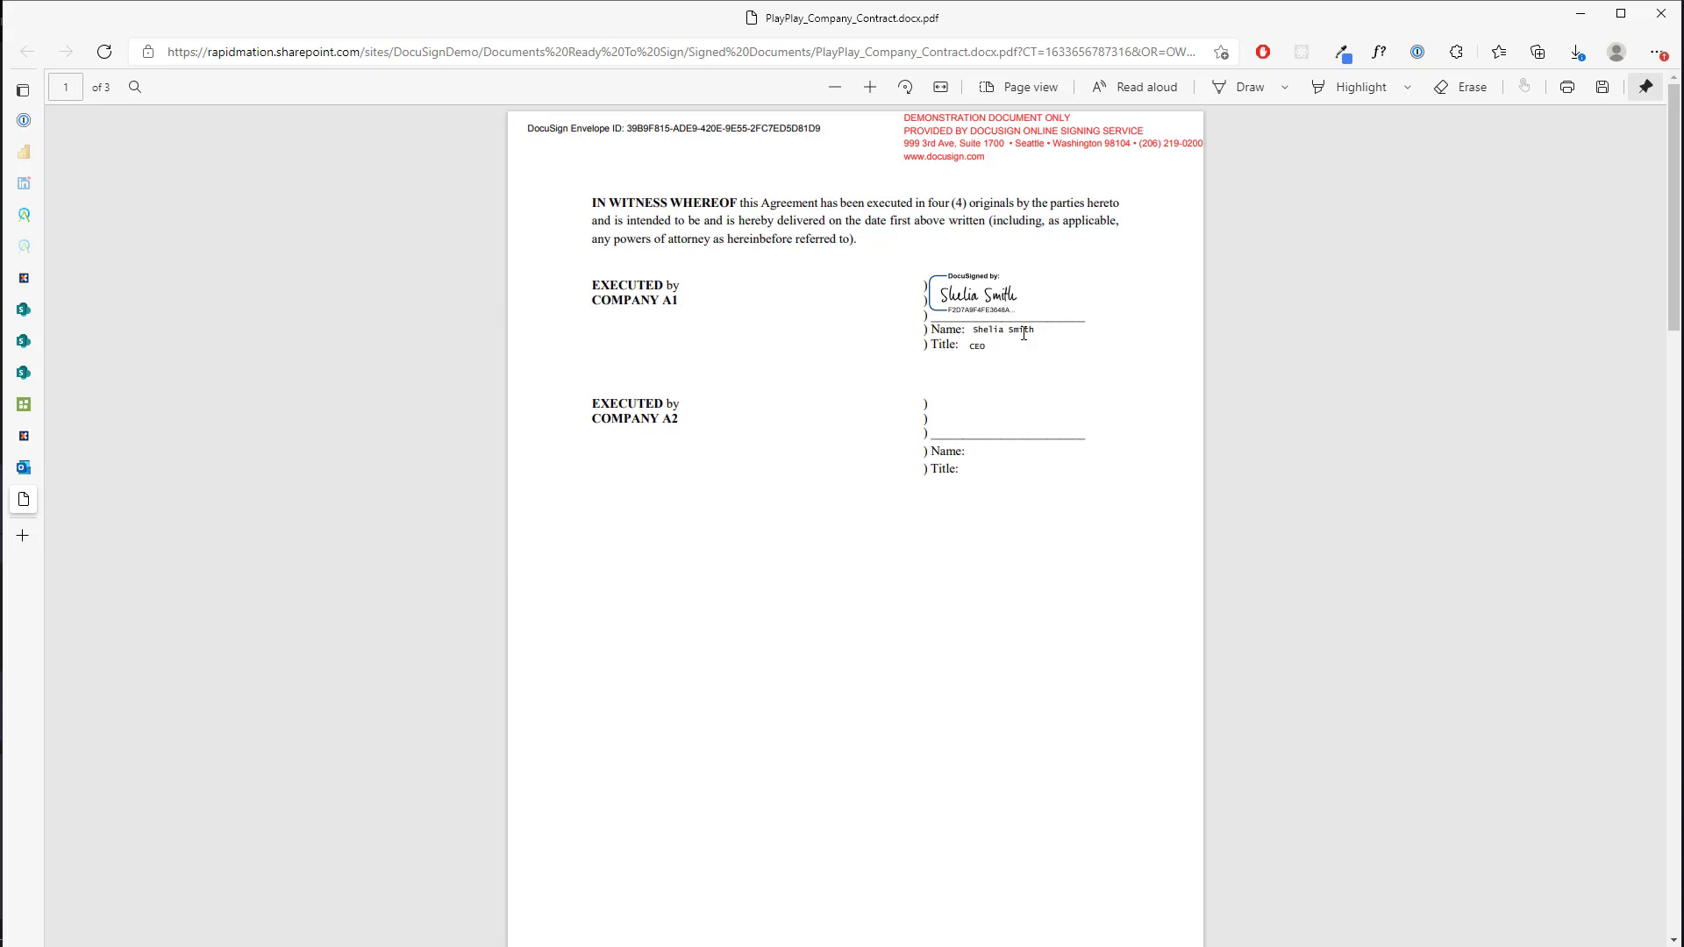
- Switch to the DocuSign Demo SharePoint site and check the Signed Documents folder and the contract's signature status in Documents Ready To Sign
left_click(29, 345)
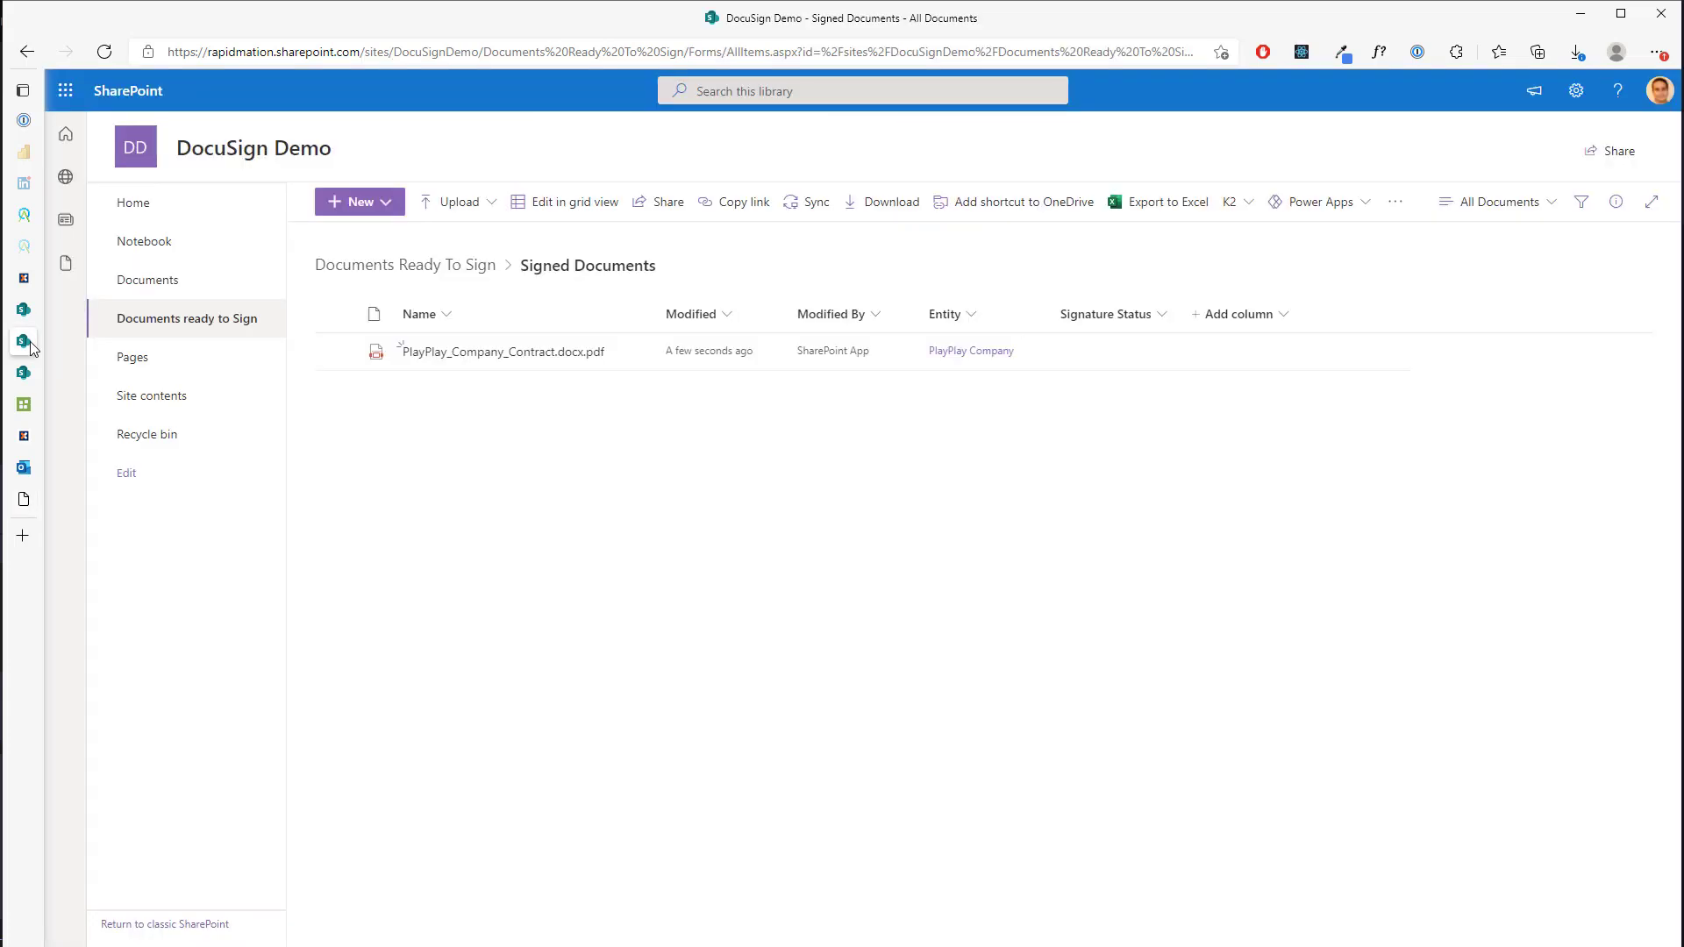
left_click(443, 266)
left_click(457, 352)
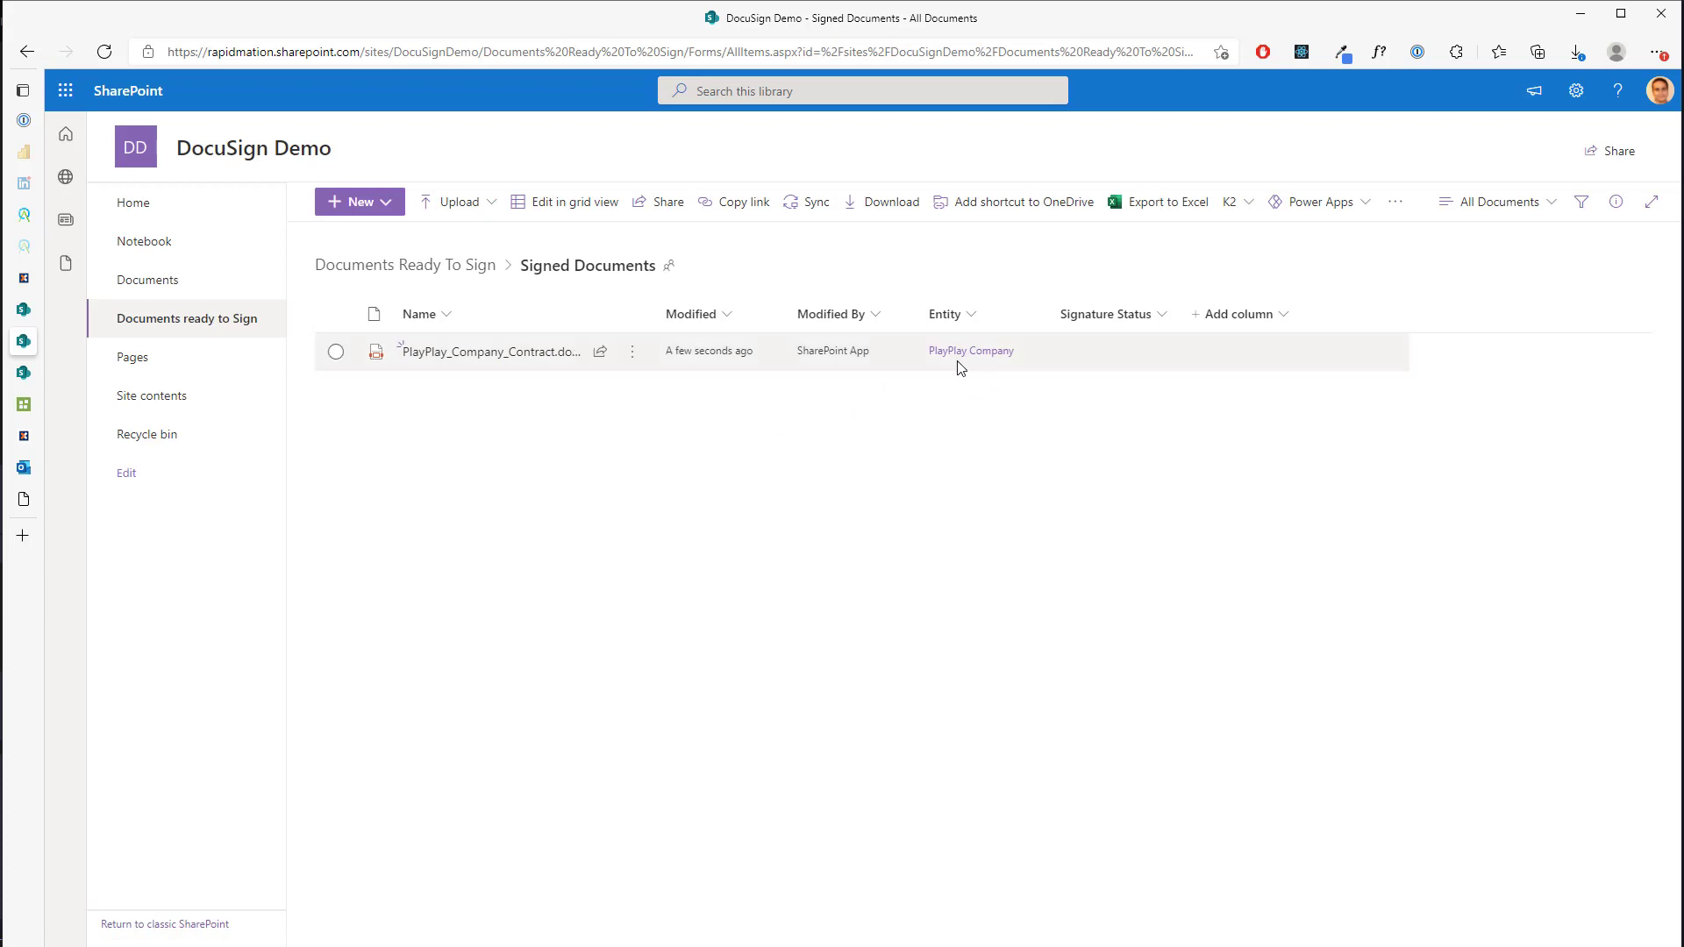
left_click(412, 267)
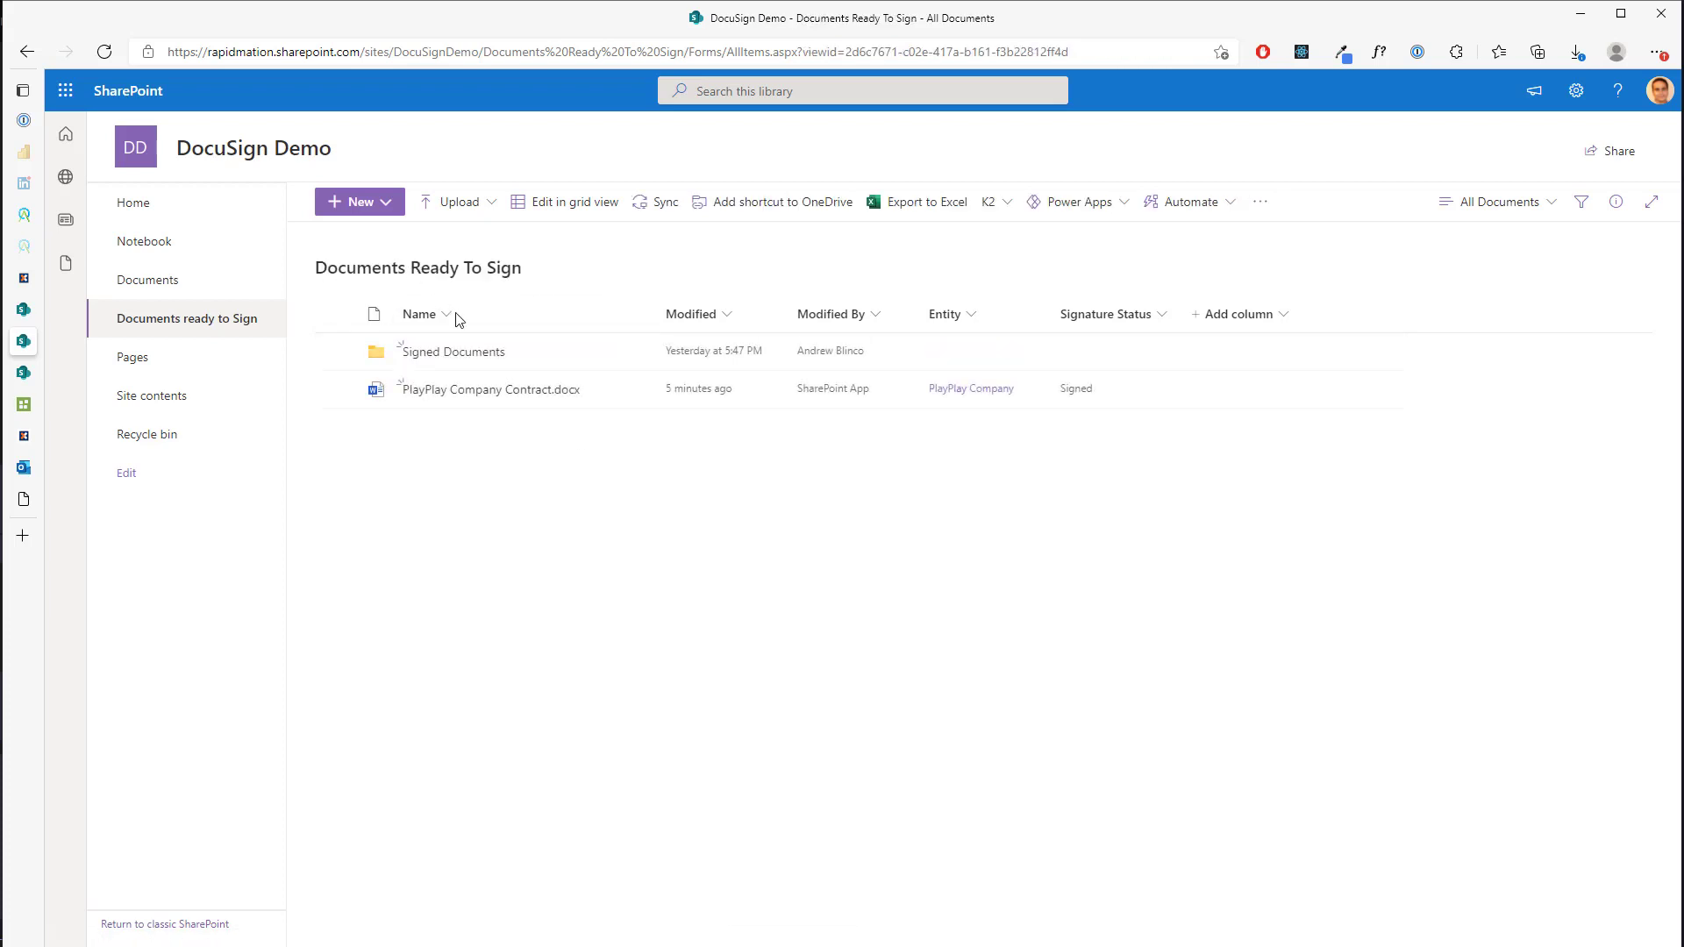